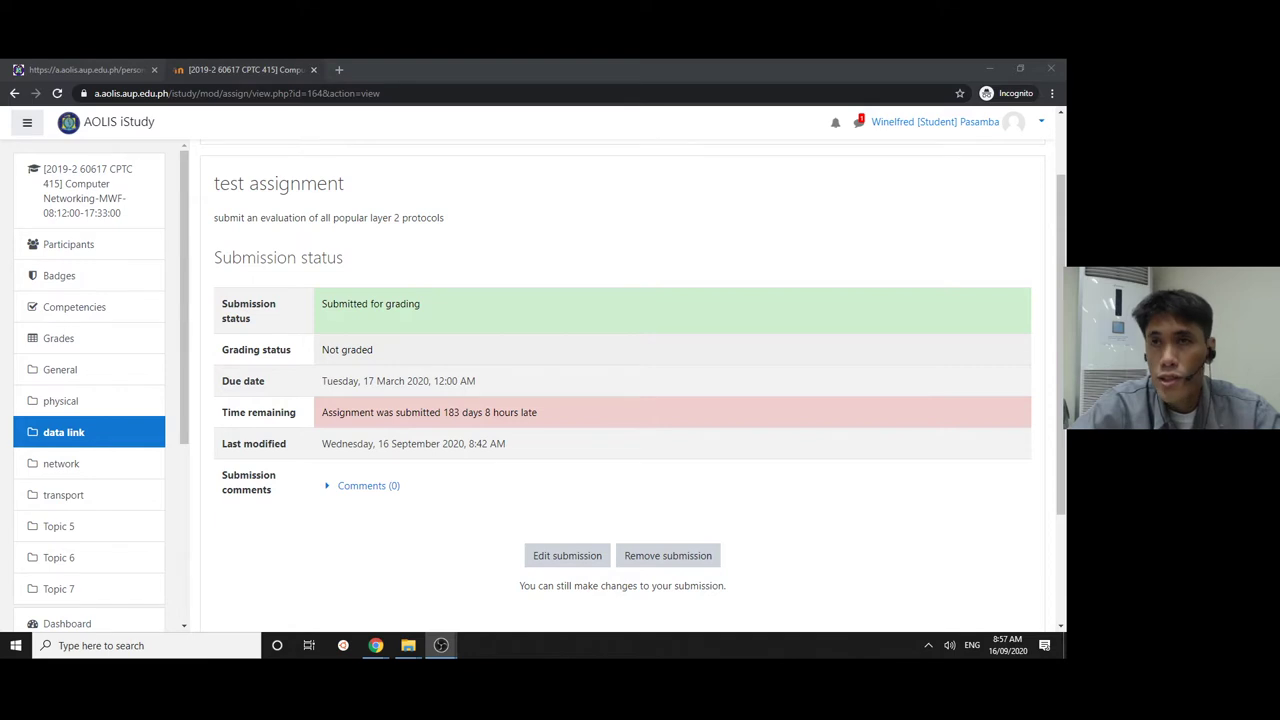
Check the submission types in the teacher's assignment settings, and return to the student's test assignment page
key(alt+Tab)
key(alt+Tab)
key(alt+Tab)
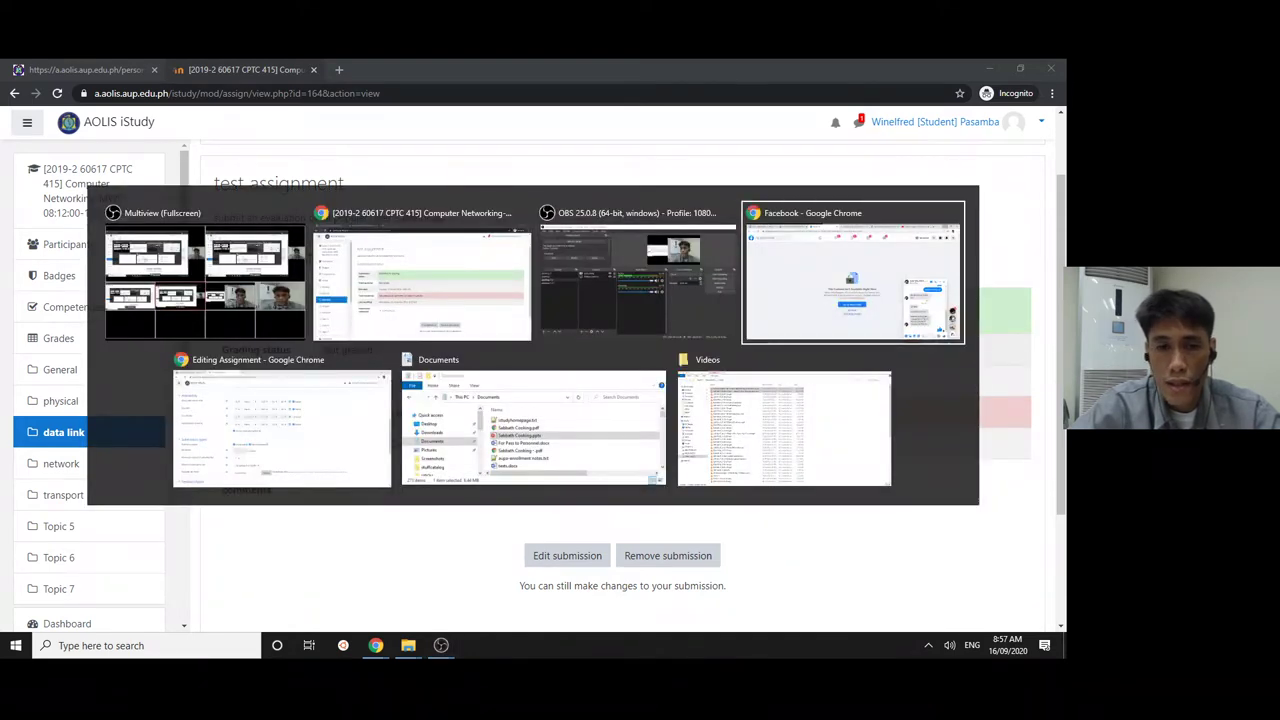
key(alt+Tab)
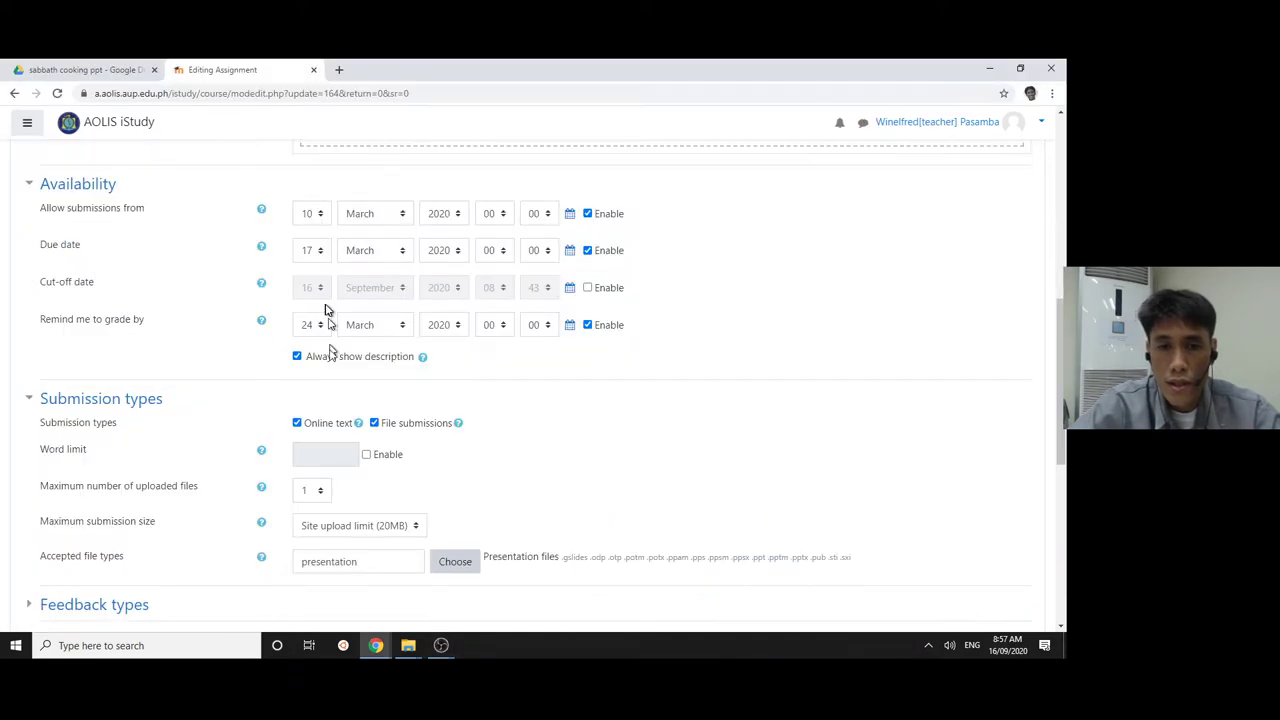
click(297, 428)
click(297, 428)
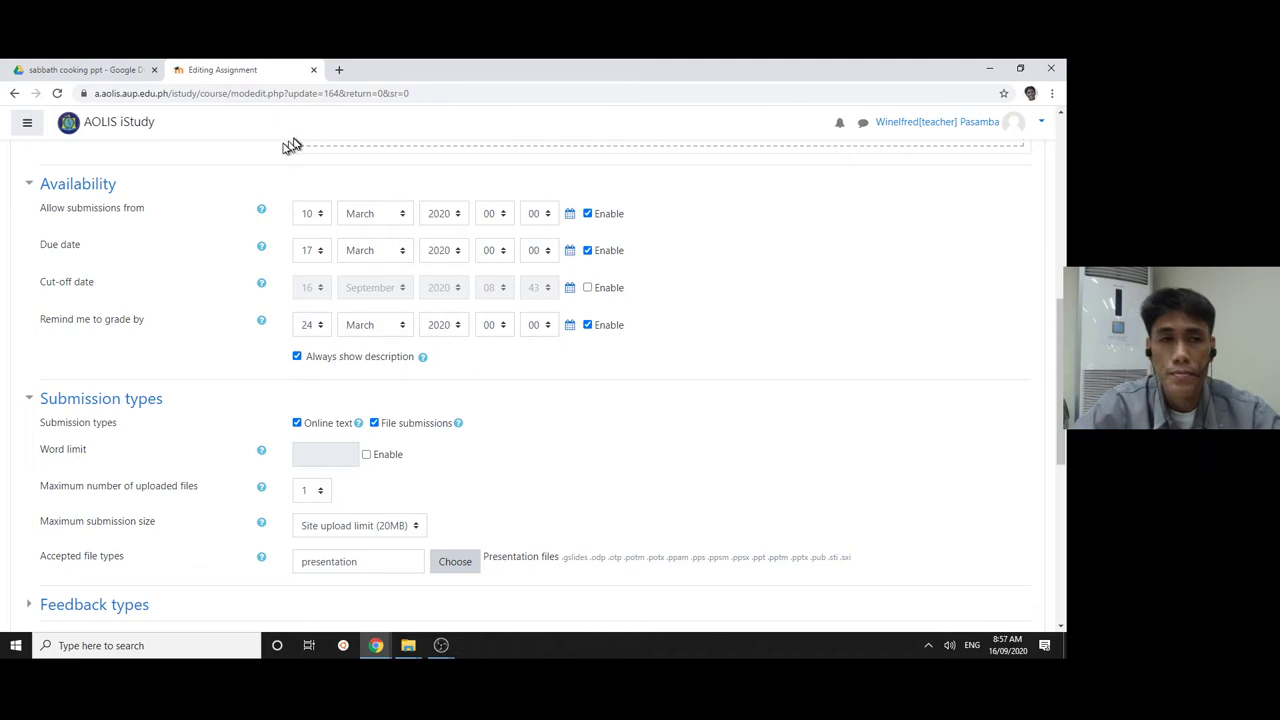
key(alt+Tab)
key(alt+Tab)
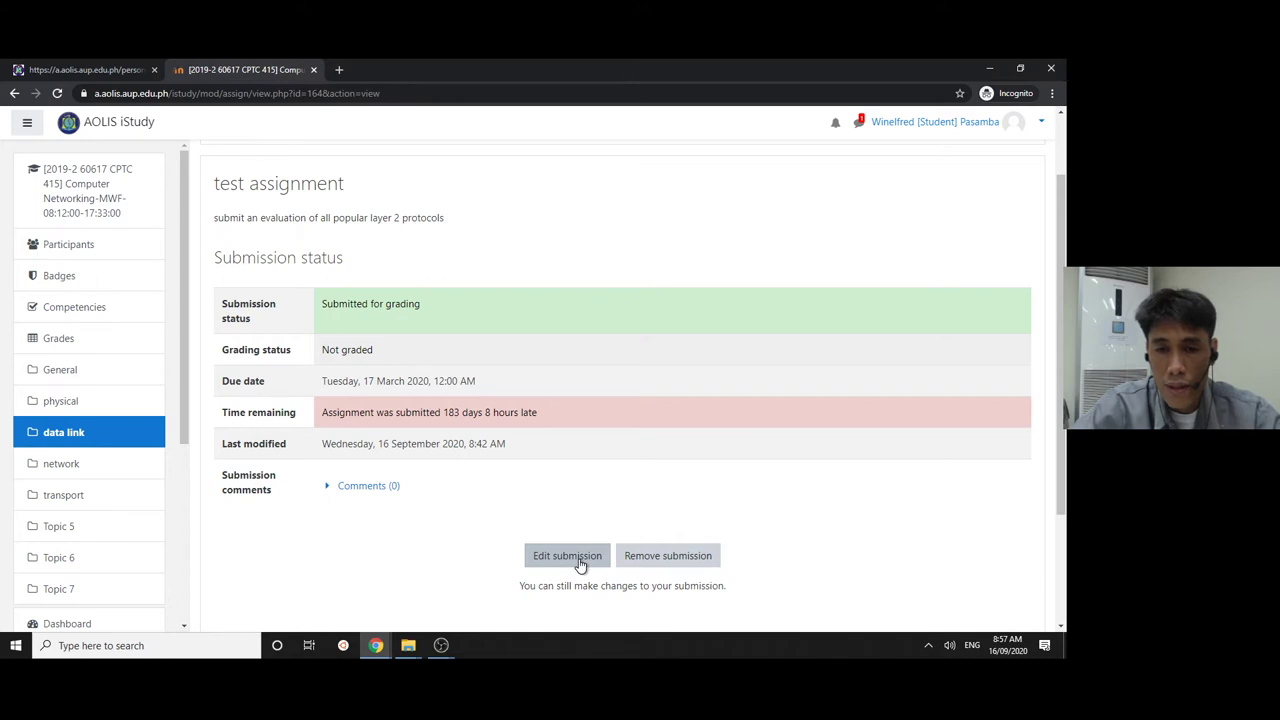
Switch to Google Drive and upload Sabbath Cooking.pptx from the Documents folder into the "sabbath cooking ppt" folder
key(alt+Tab)
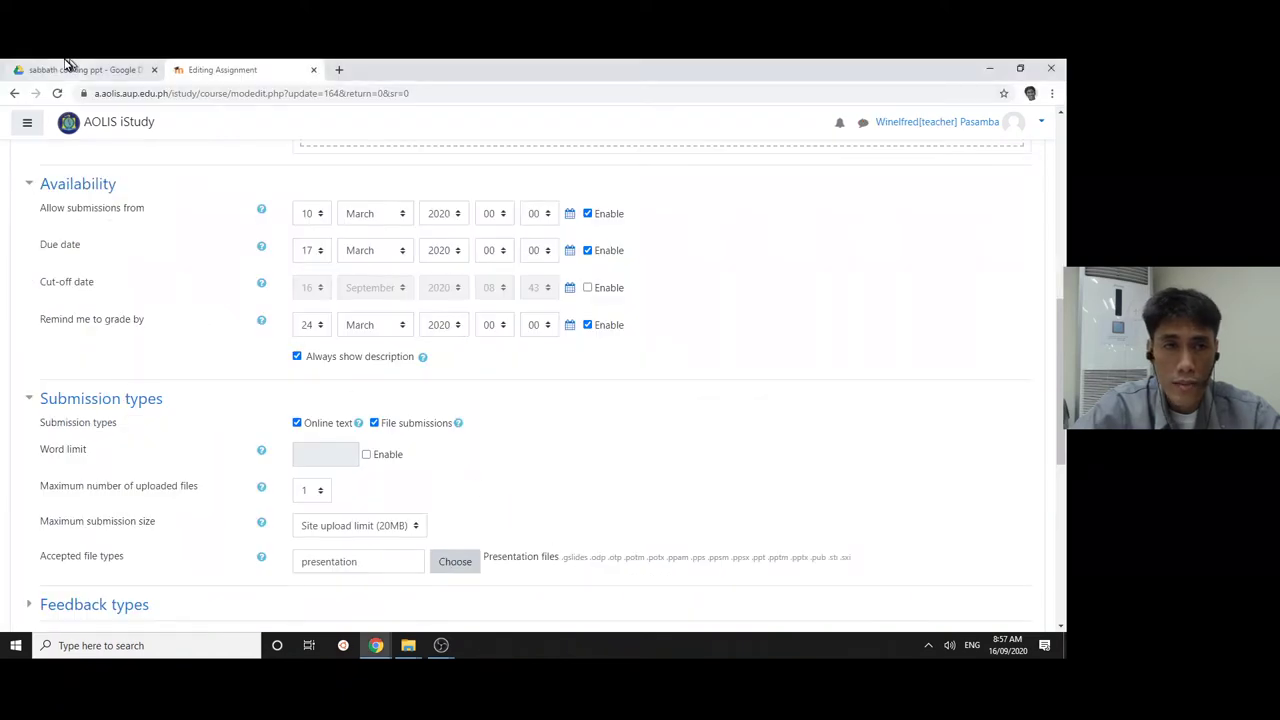
click(67, 70)
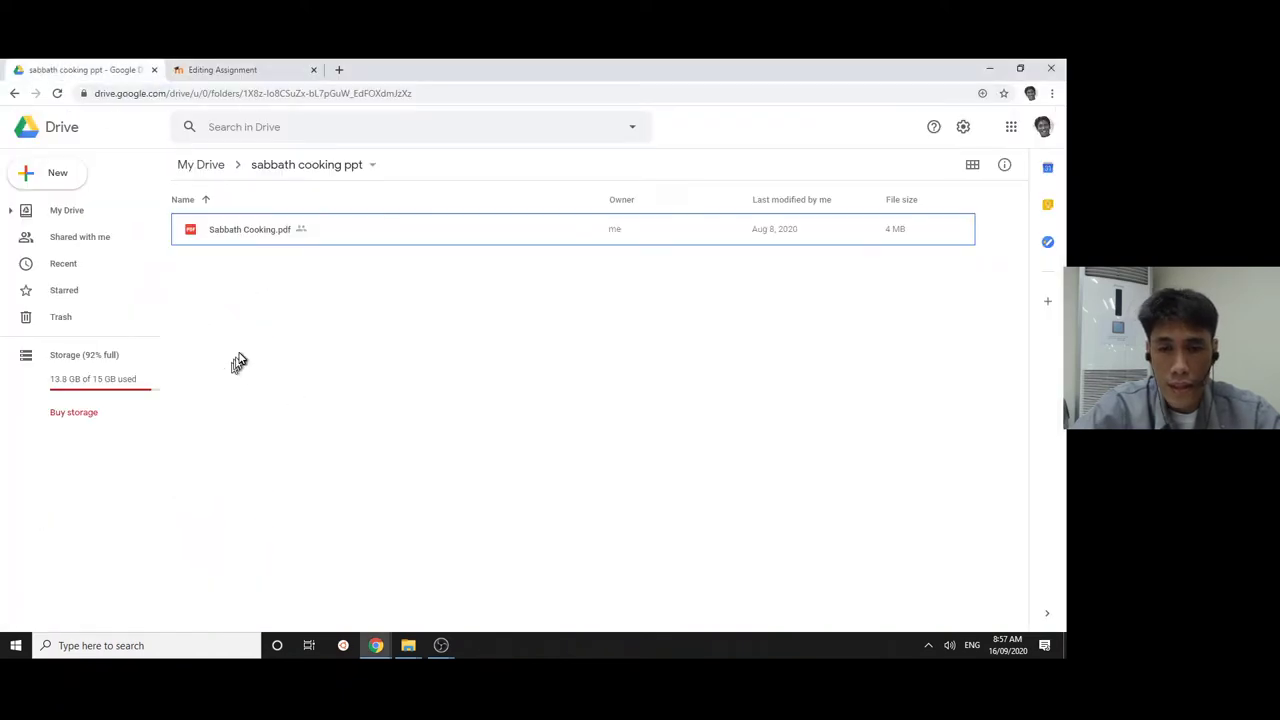
key(alt+Tab)
key(alt+Tab)
key(alt+Tab)
key(alt+Tab)
key(alt+Tab)
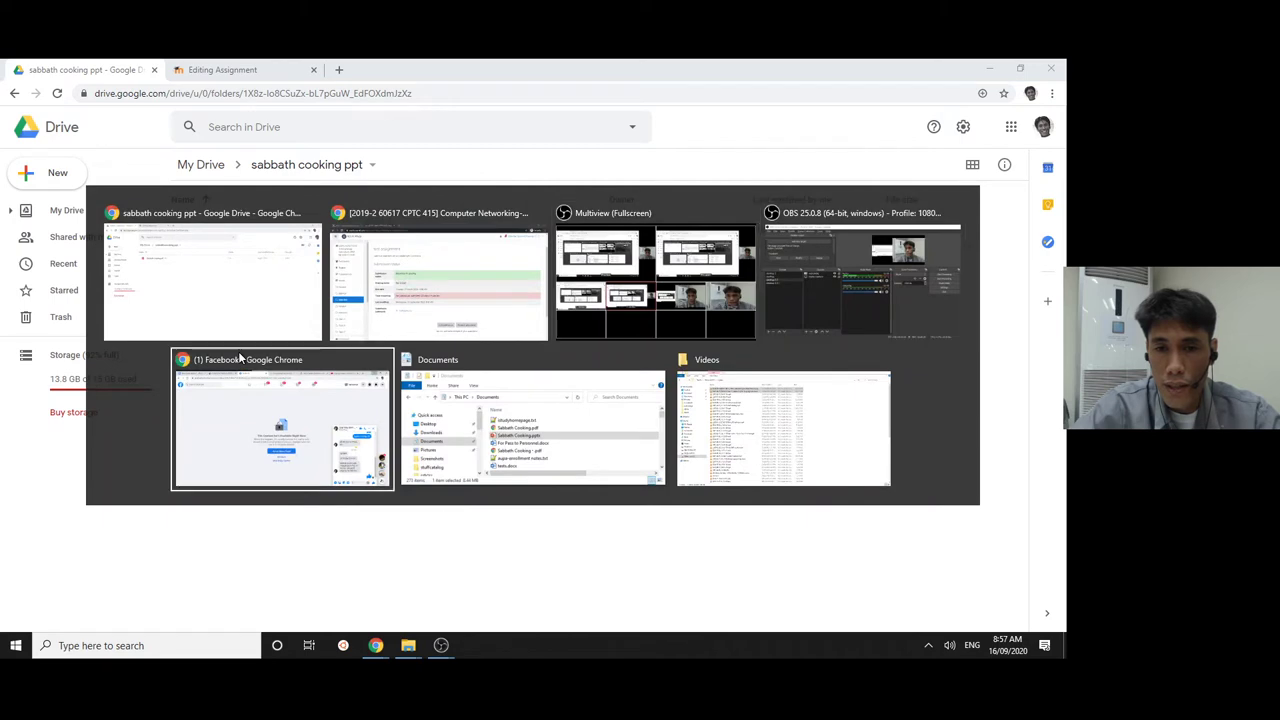
drag(420, 343, 573, 372)
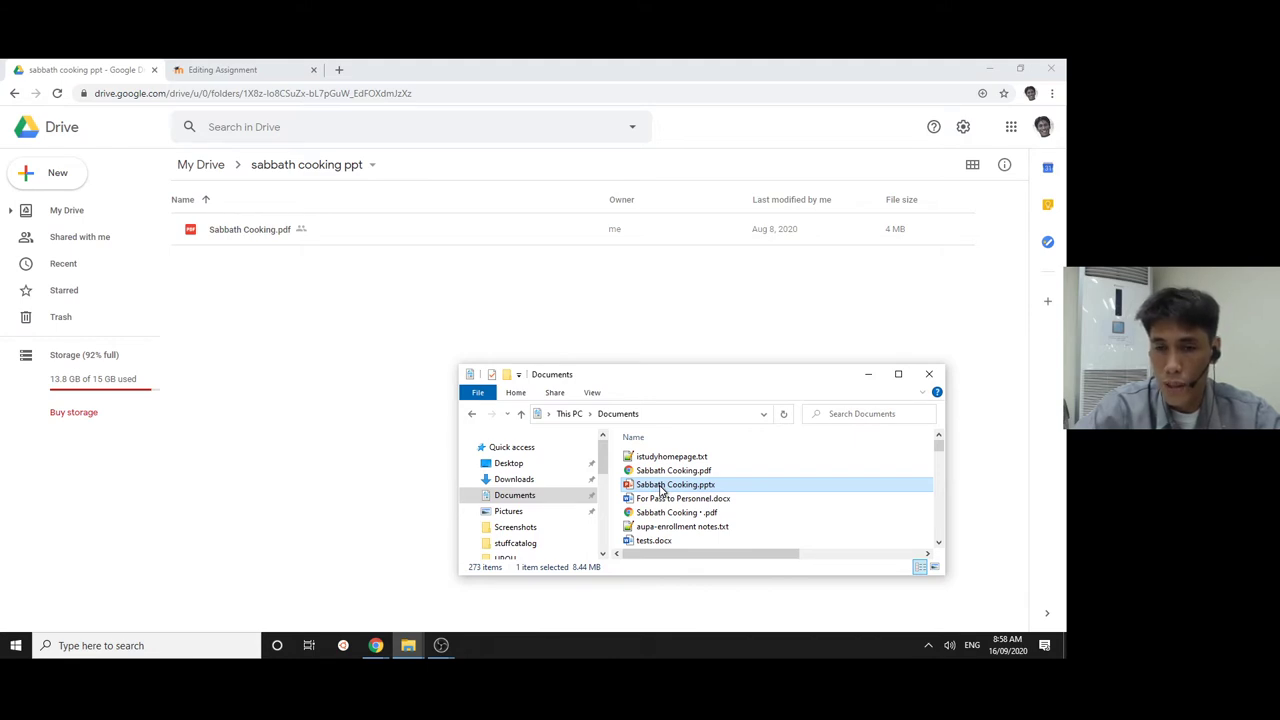
drag(660, 488, 339, 324)
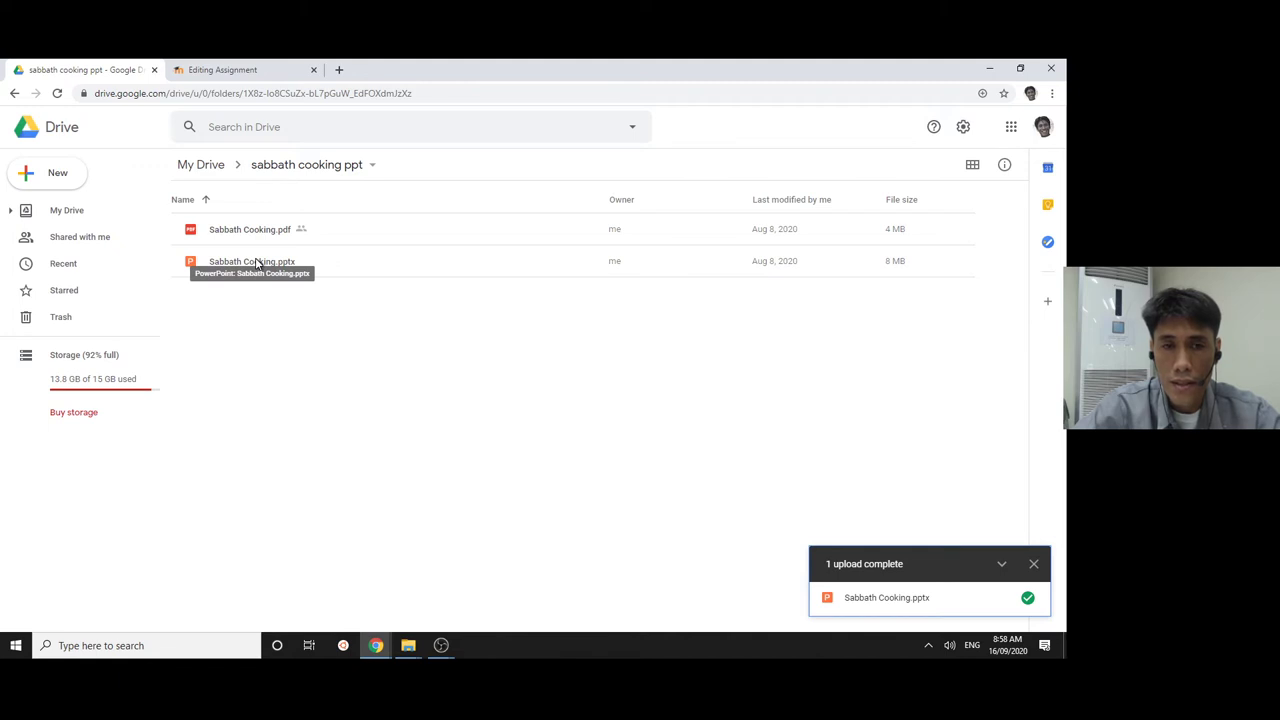
Share Sabbath Cooking.pptx with anyone with the link as Viewer, and copy its link
right_click(257, 263)
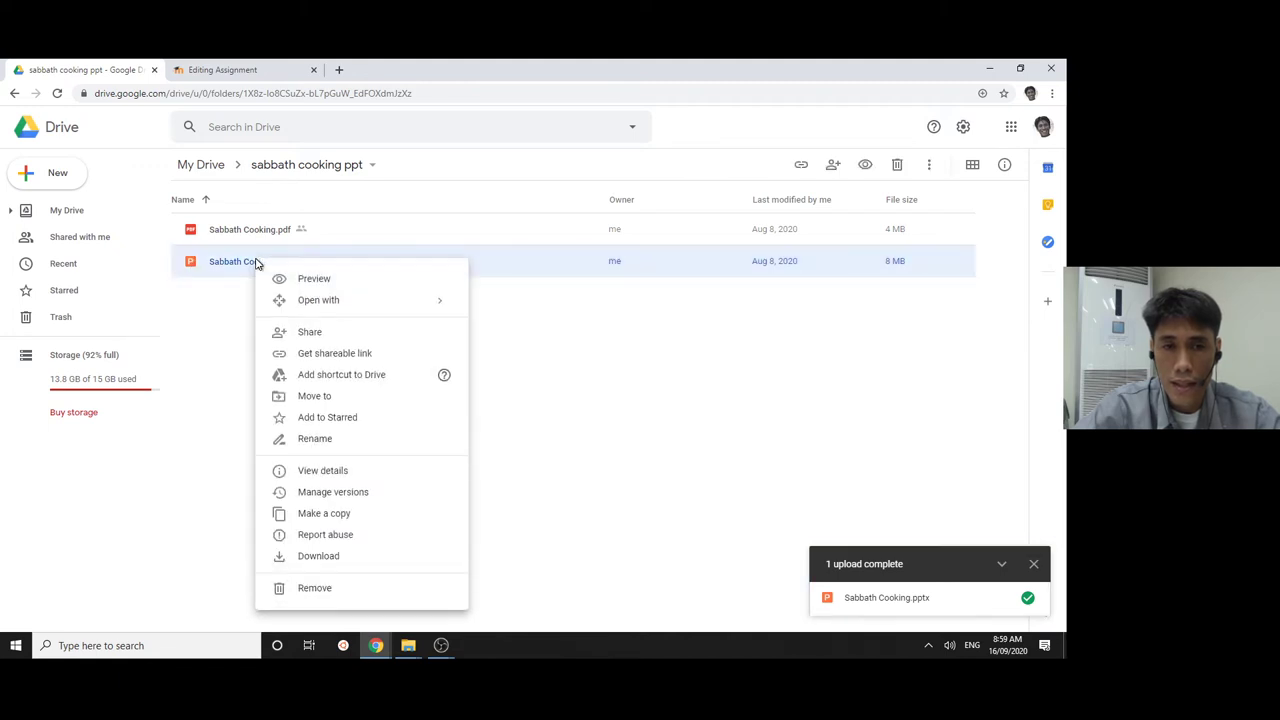
click(330, 355)
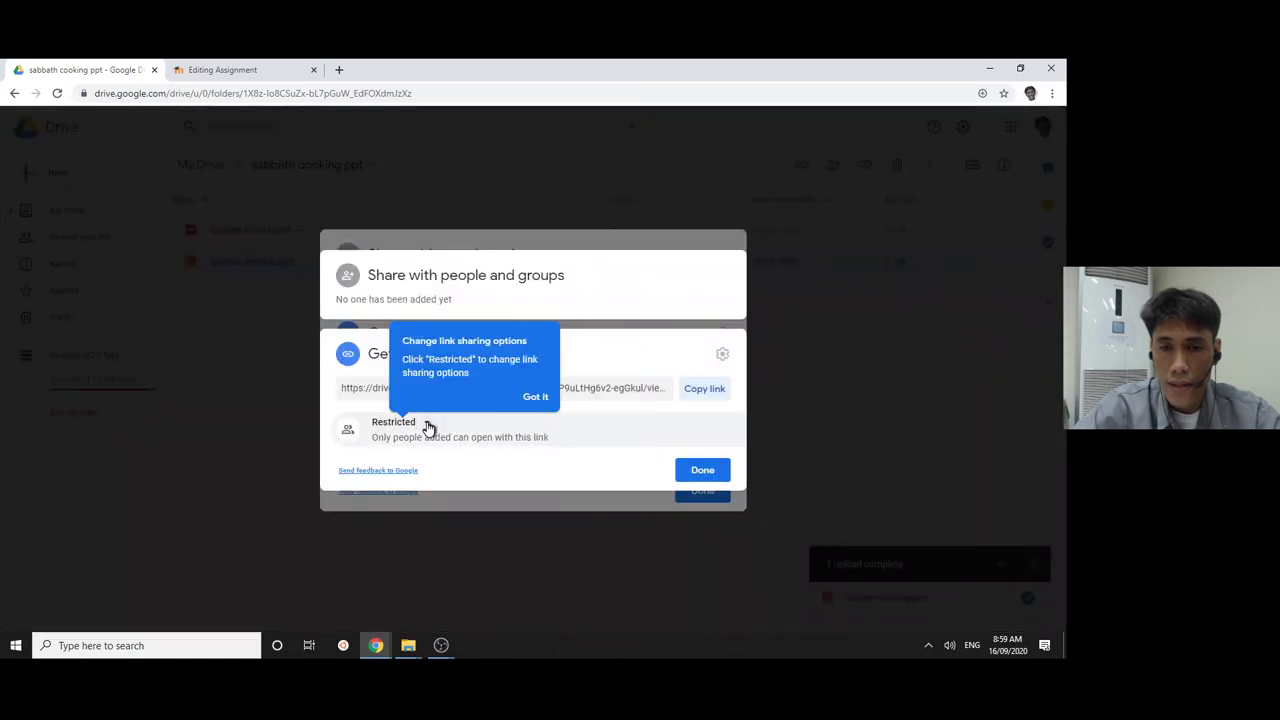
click(427, 424)
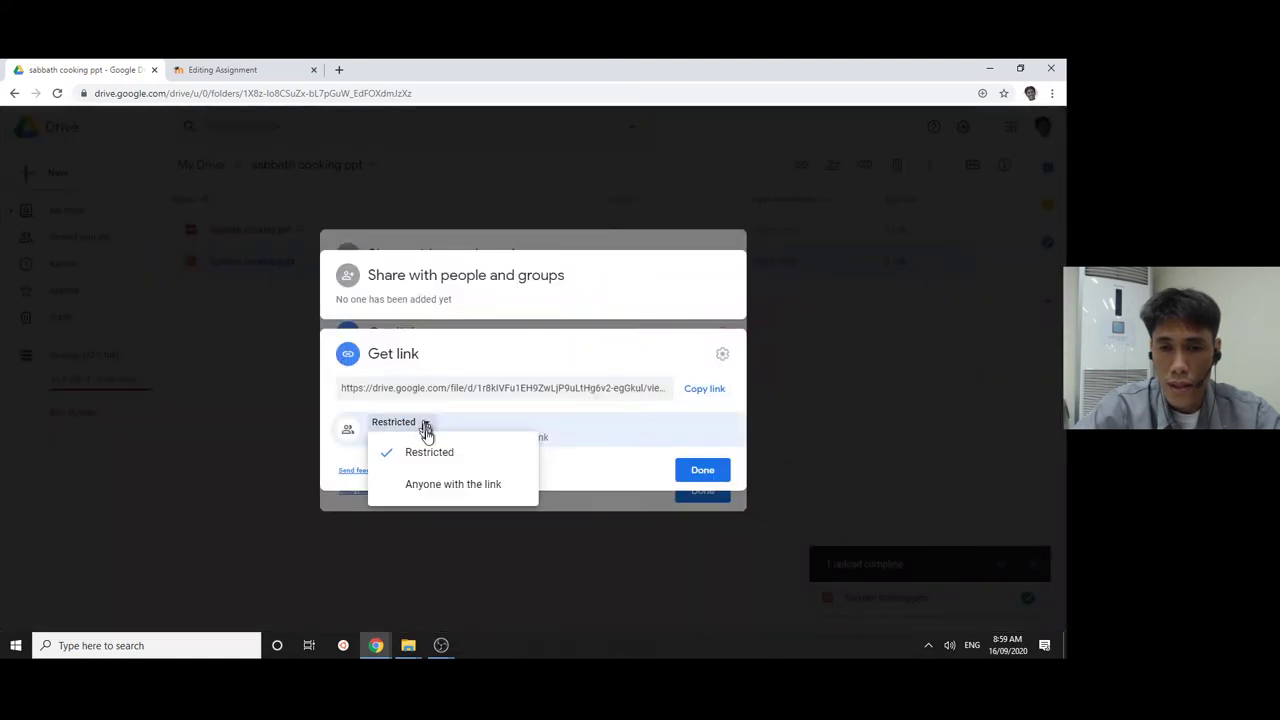
click(441, 486)
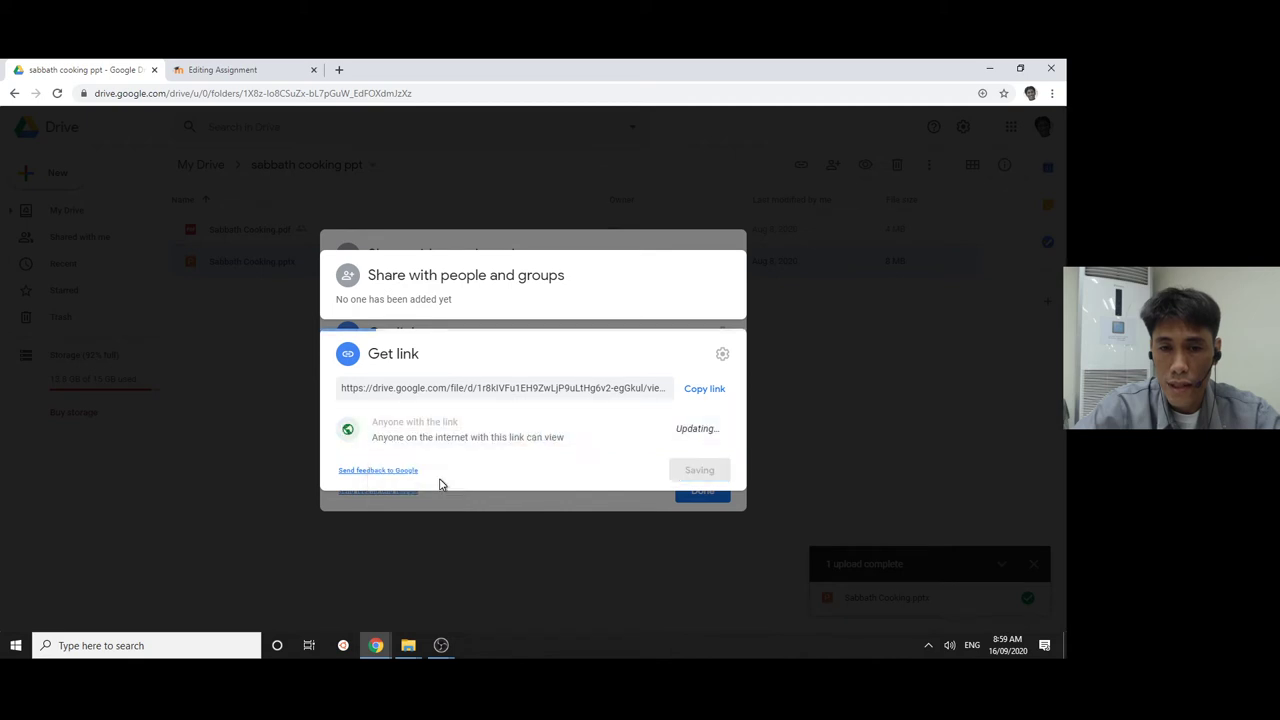
click(707, 412)
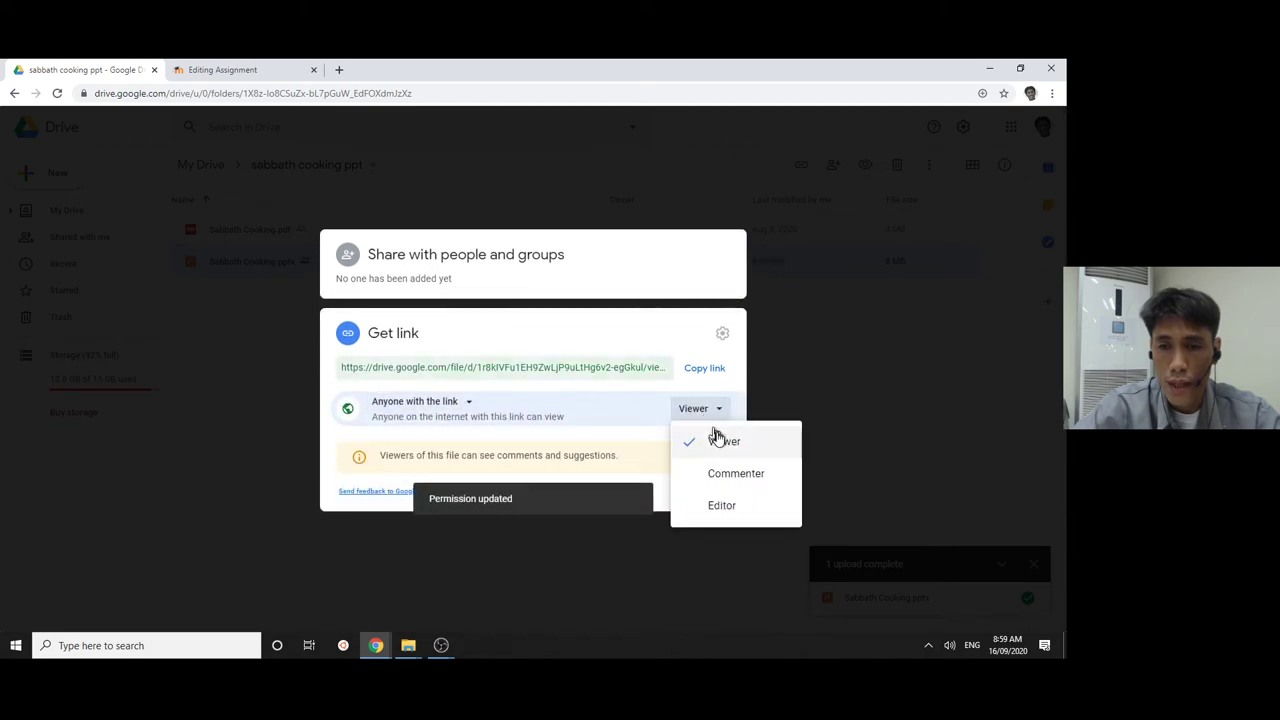
click(705, 370)
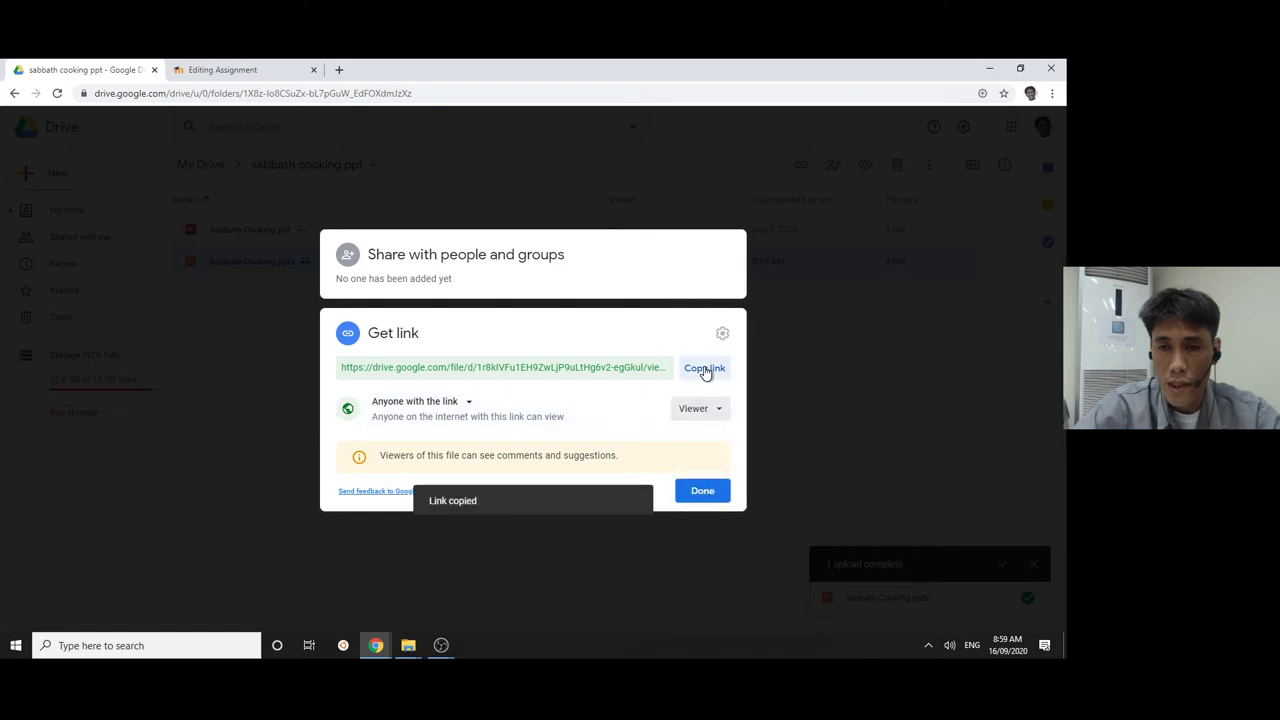
click(702, 491)
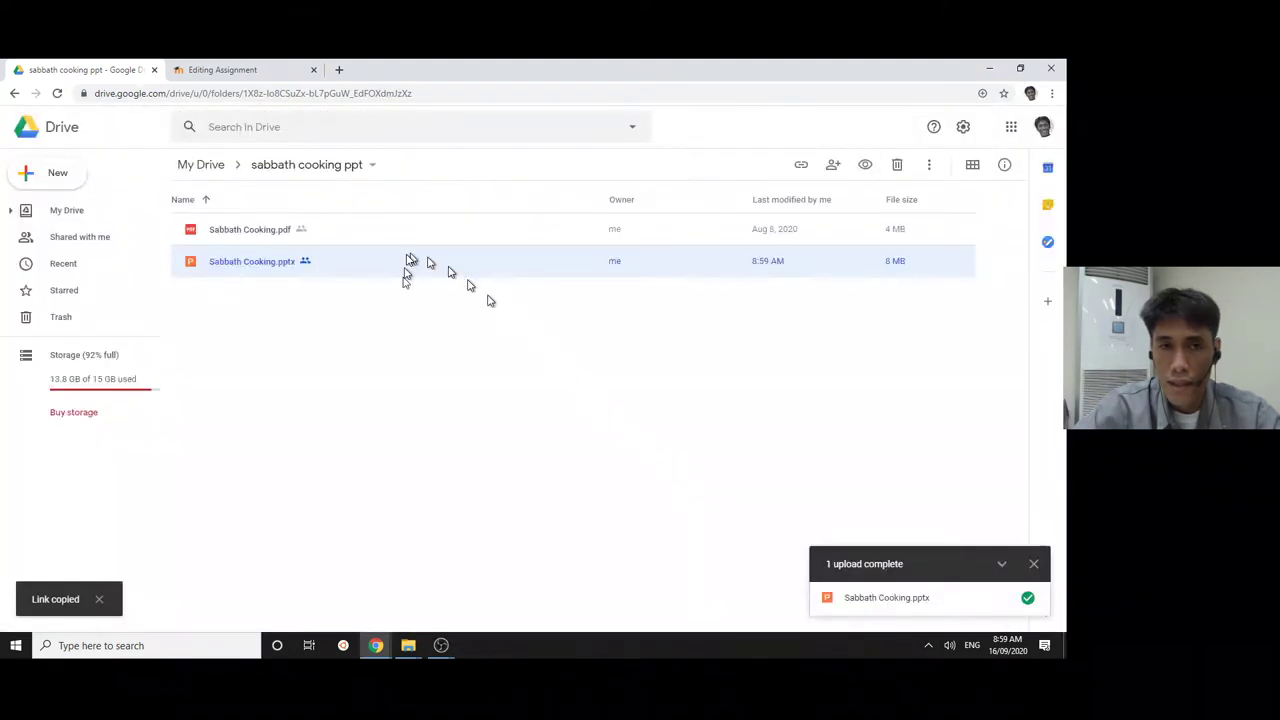
Switch to the student's test assignment page, edit the submission and enter "here is my assignment po." as the online text
key(alt+Tab)
key(alt+Tab)
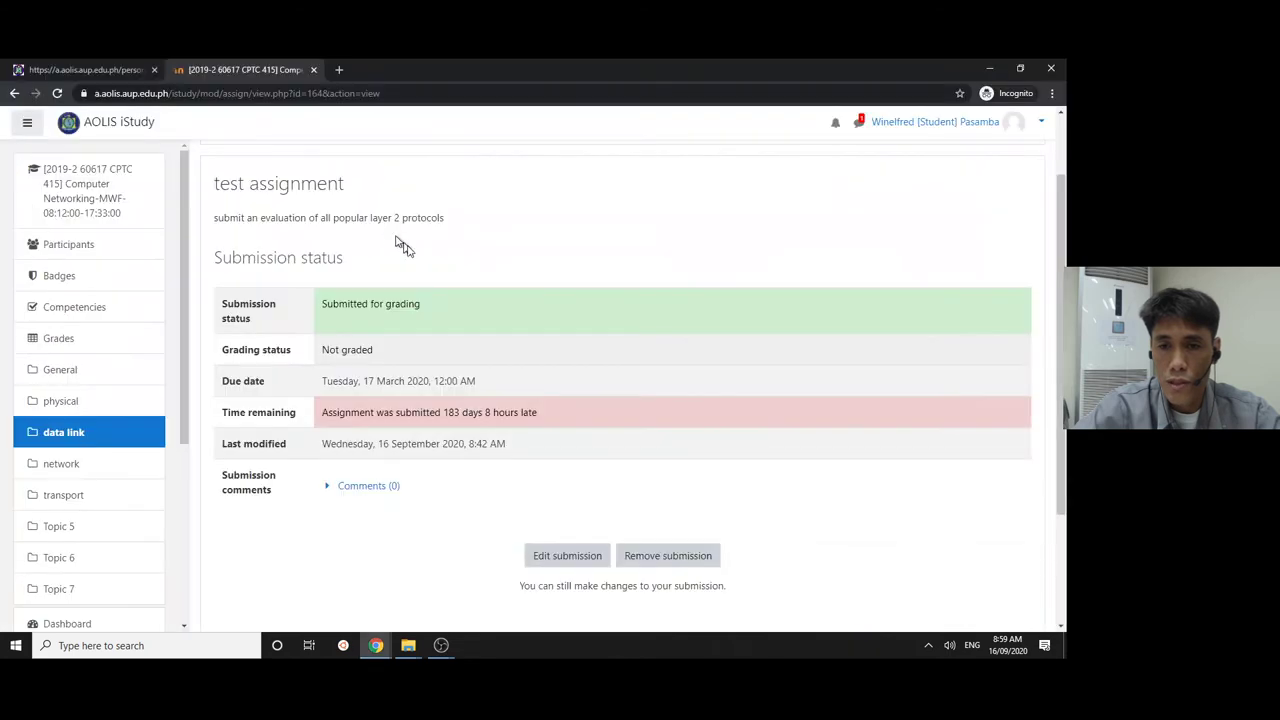
click(551, 556)
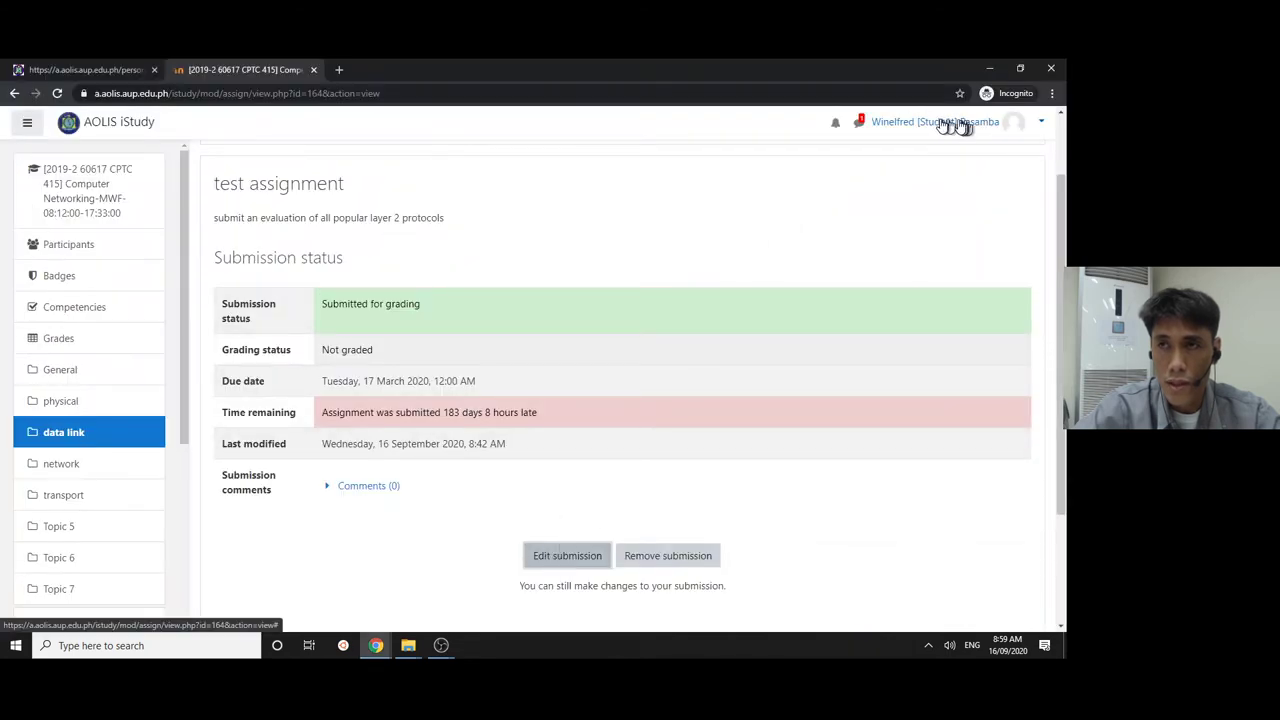
click(568, 558)
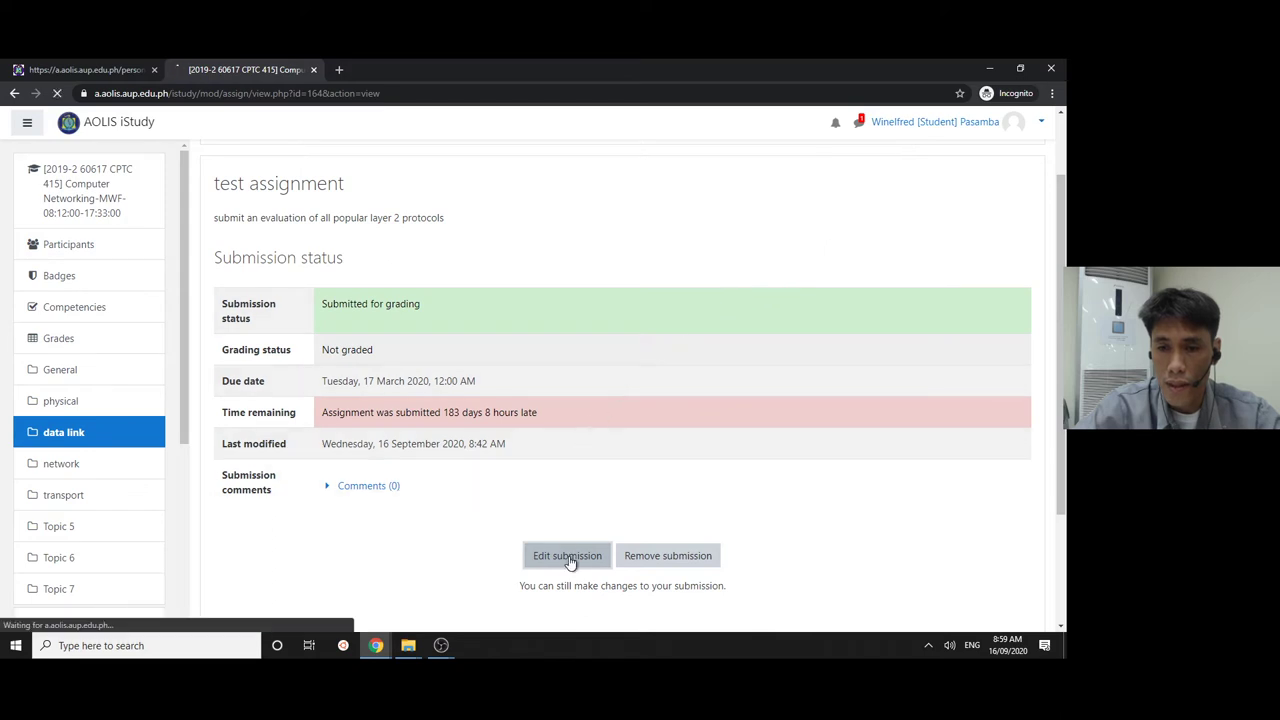
click(513, 410)
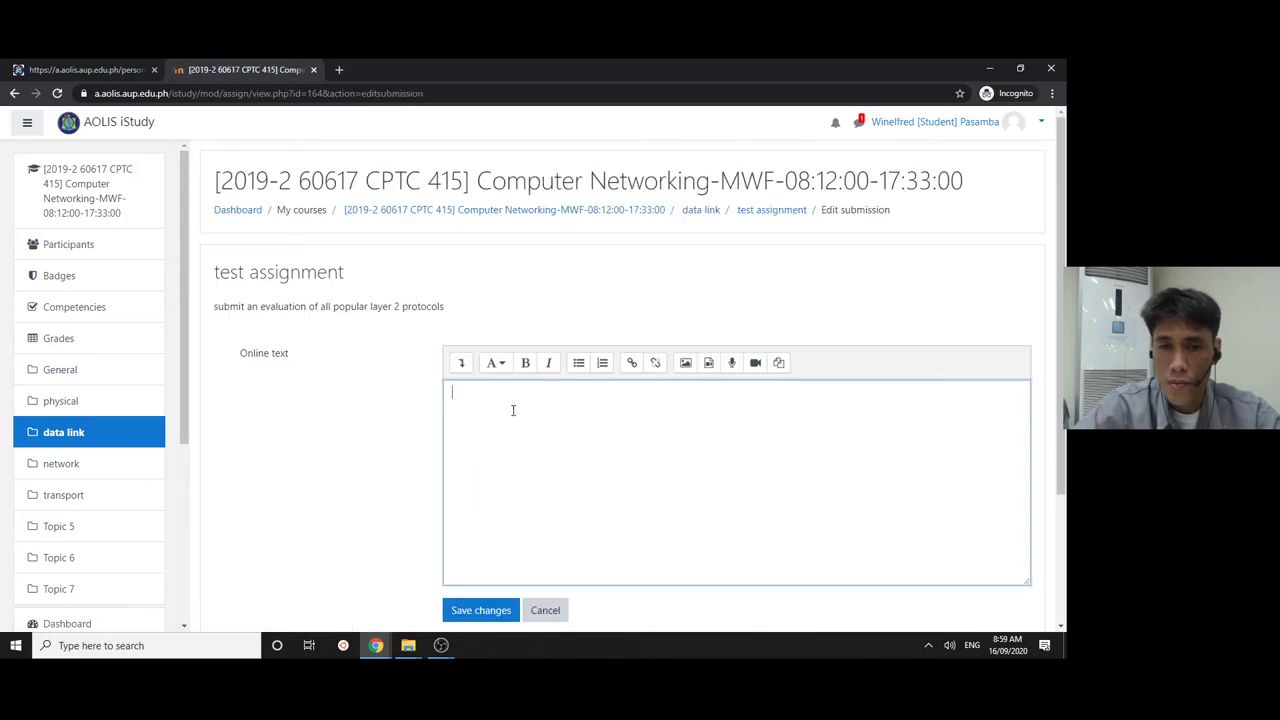
text(here is )
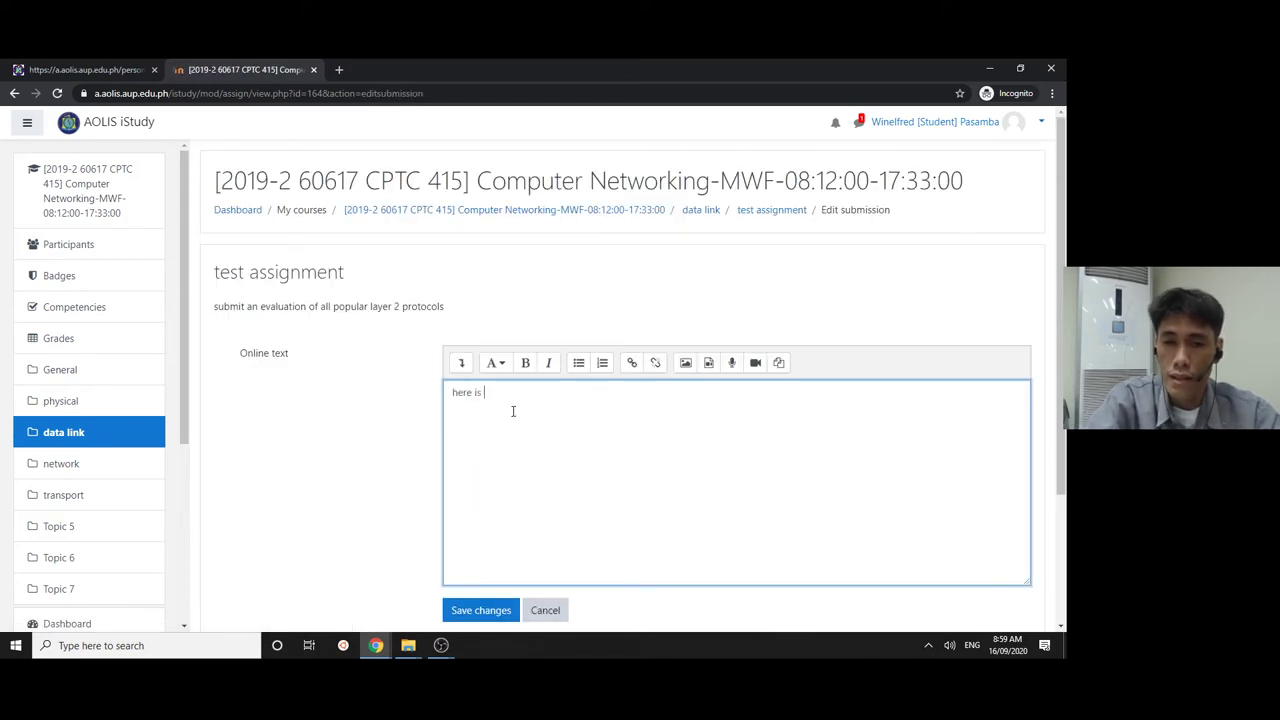
text(my sub)
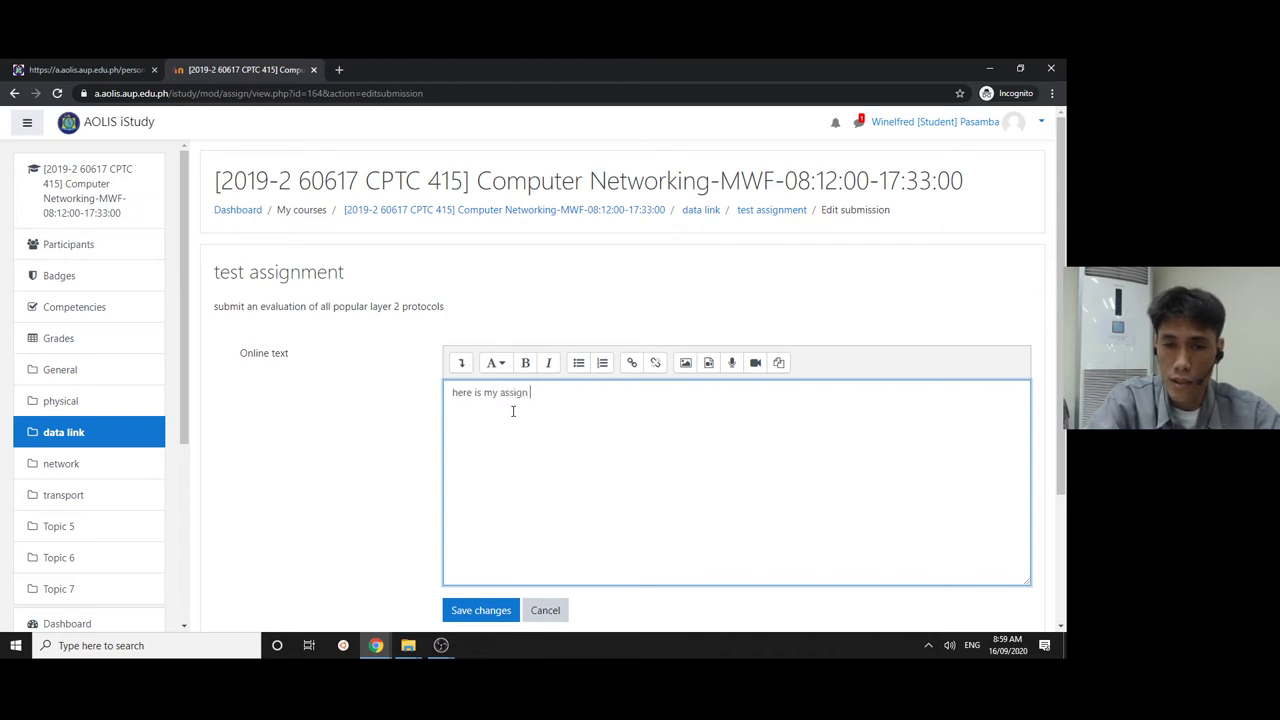
text(ign)
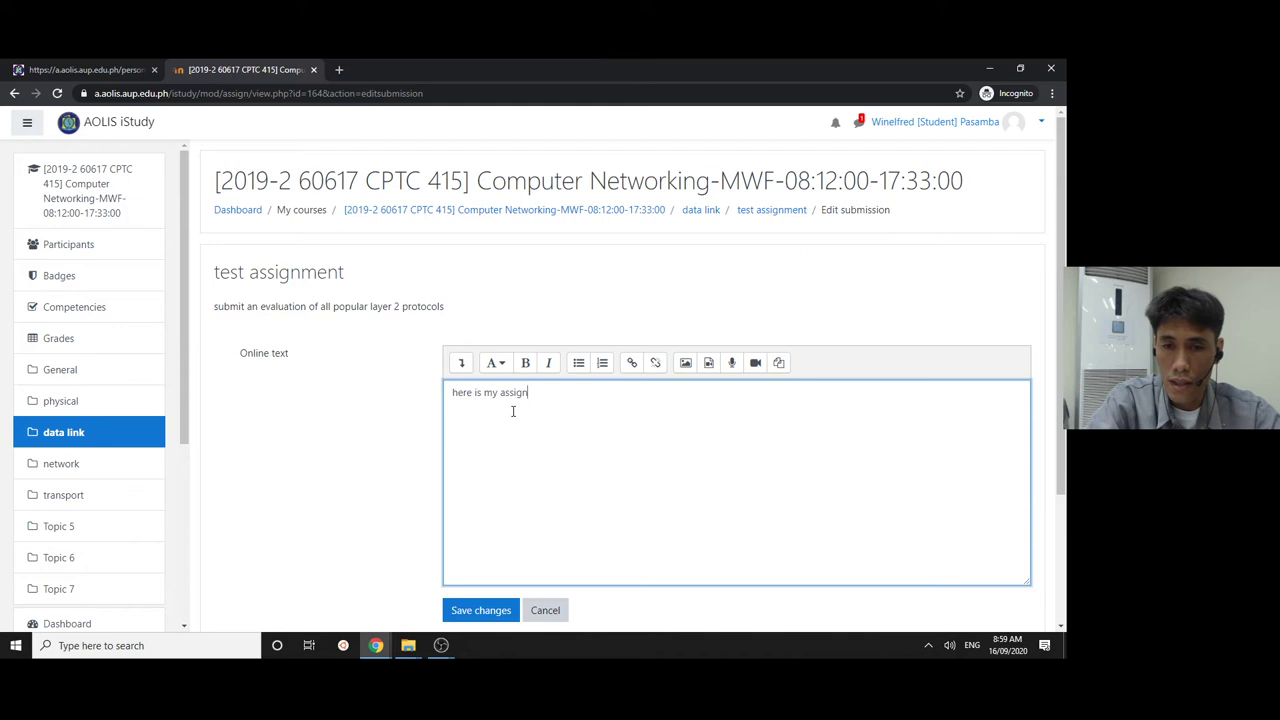
text(ment po.)
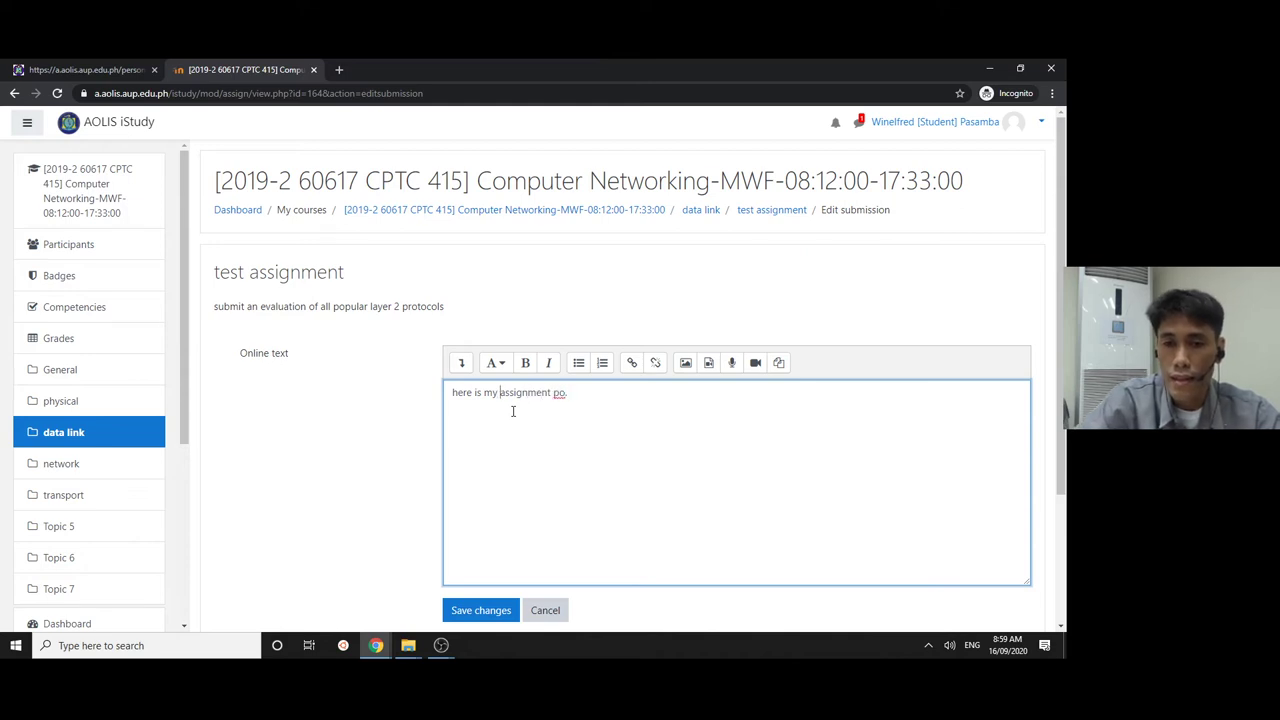
Link the word "assignment" to the copied Drive URL, set it to open in a new window, and save the submission
key(shift+Right)
key(shift+Right)
key(shift+Right)
key(shift+Right)
key(shift+Right)
key(shift+Right)
key(shift+Right)
key(shift+Right)
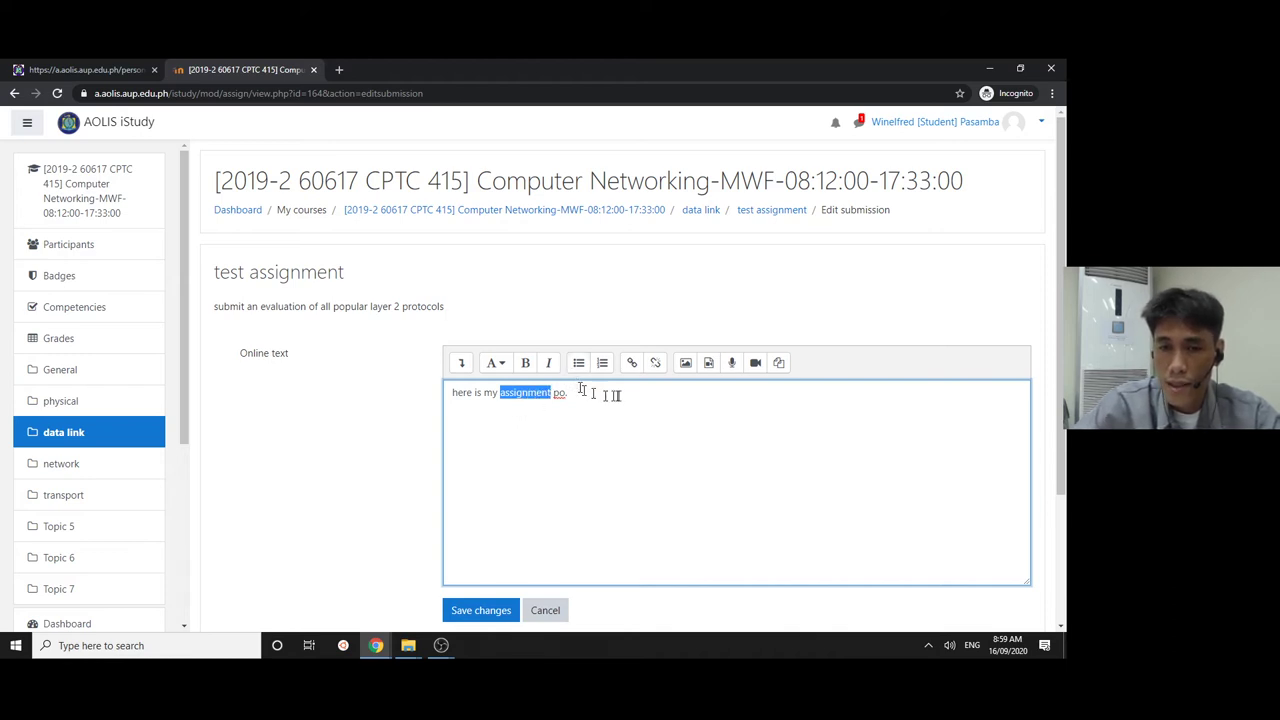
click(633, 365)
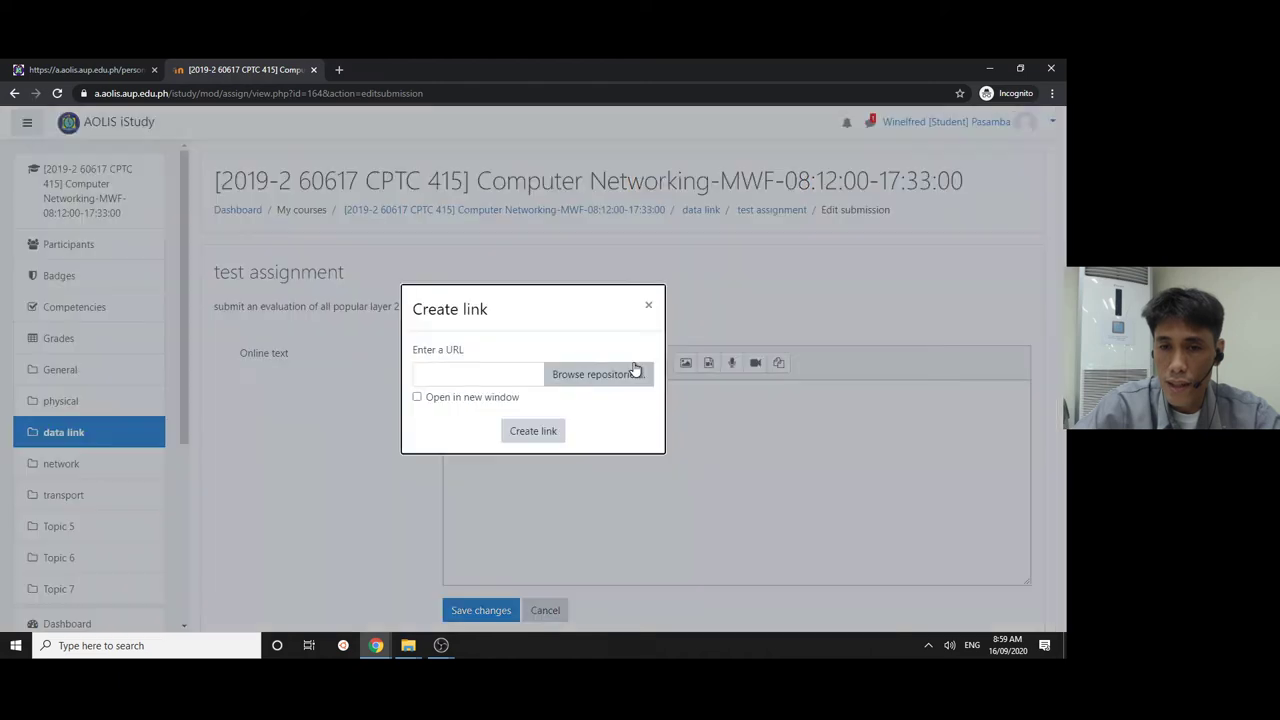
right_click(508, 368)
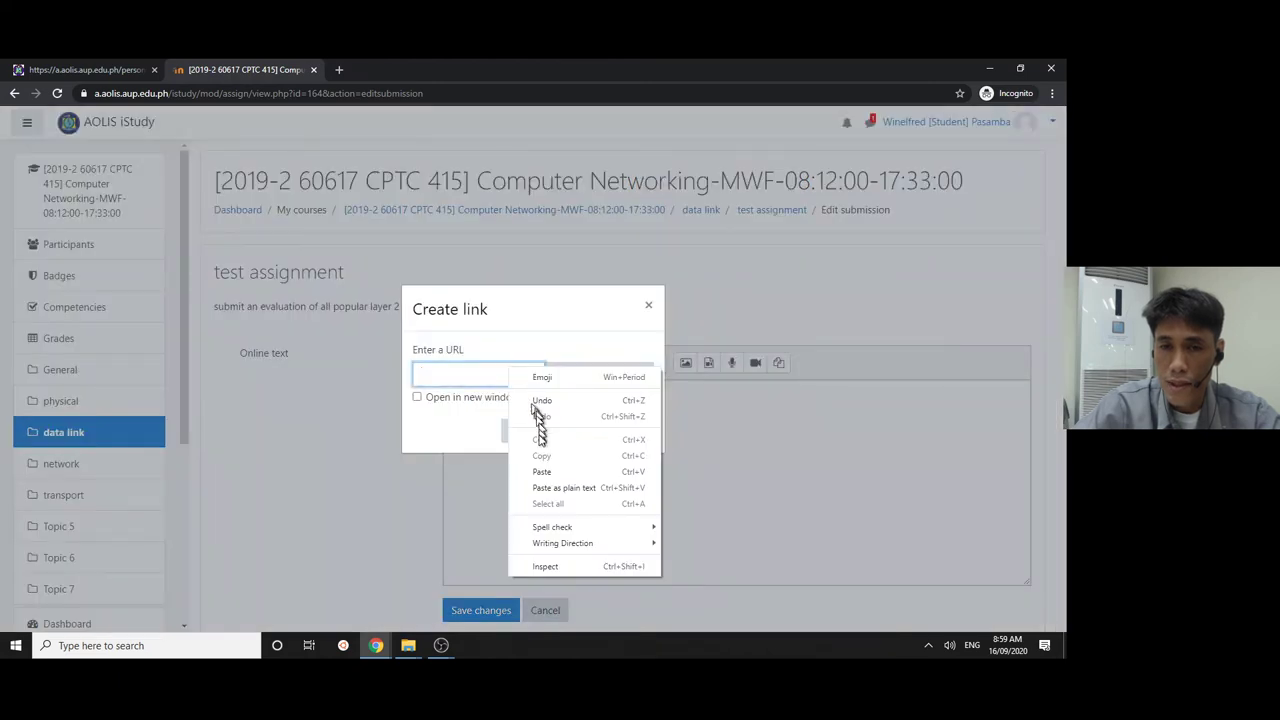
click(557, 487)
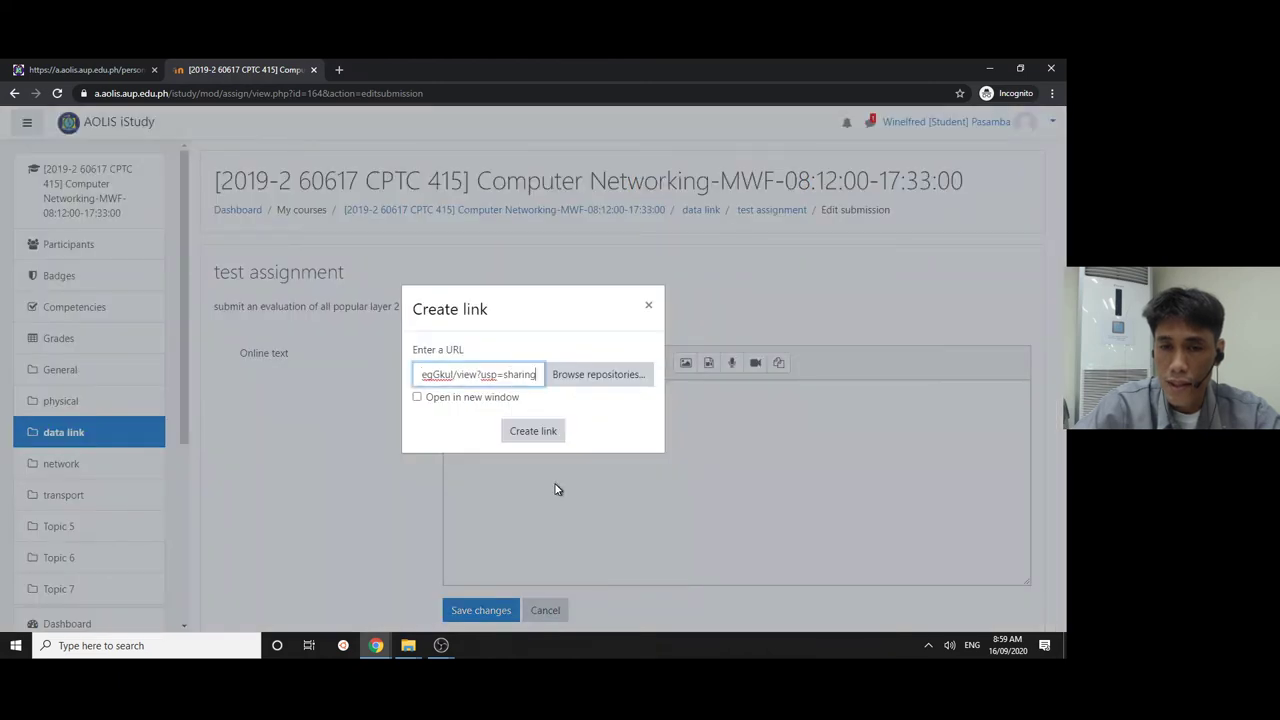
click(420, 399)
click(420, 399)
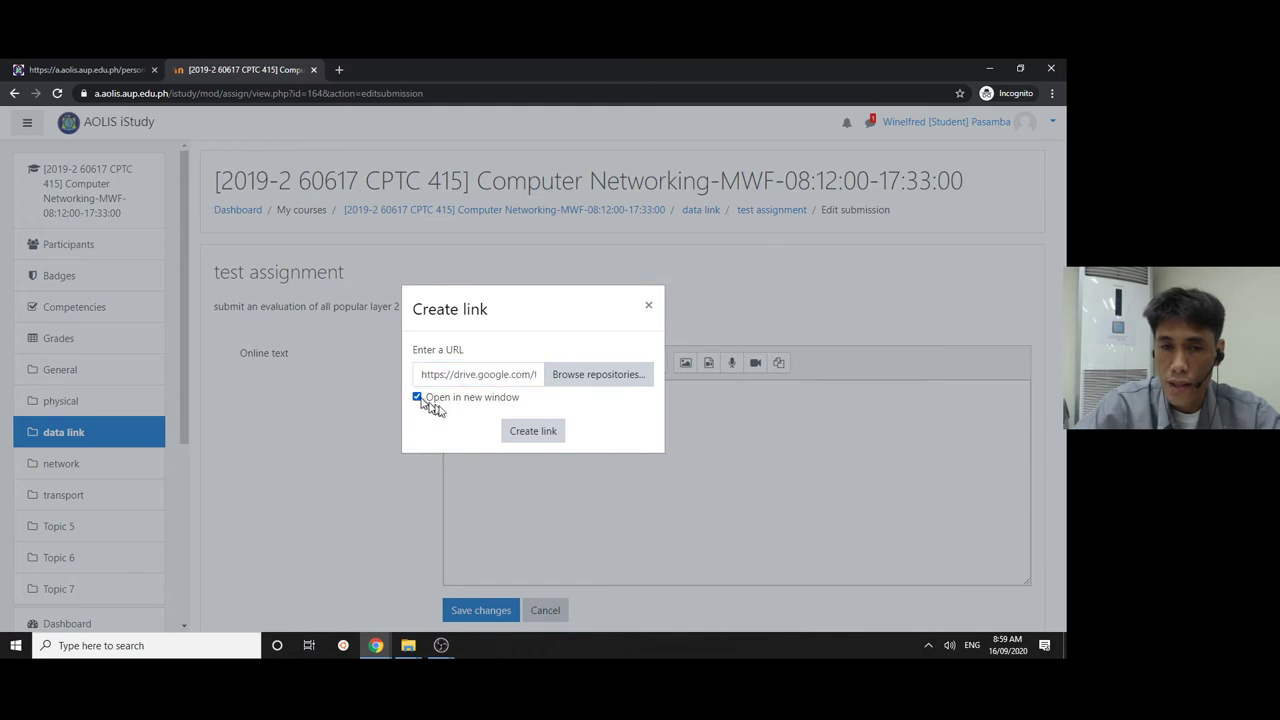
click(519, 434)
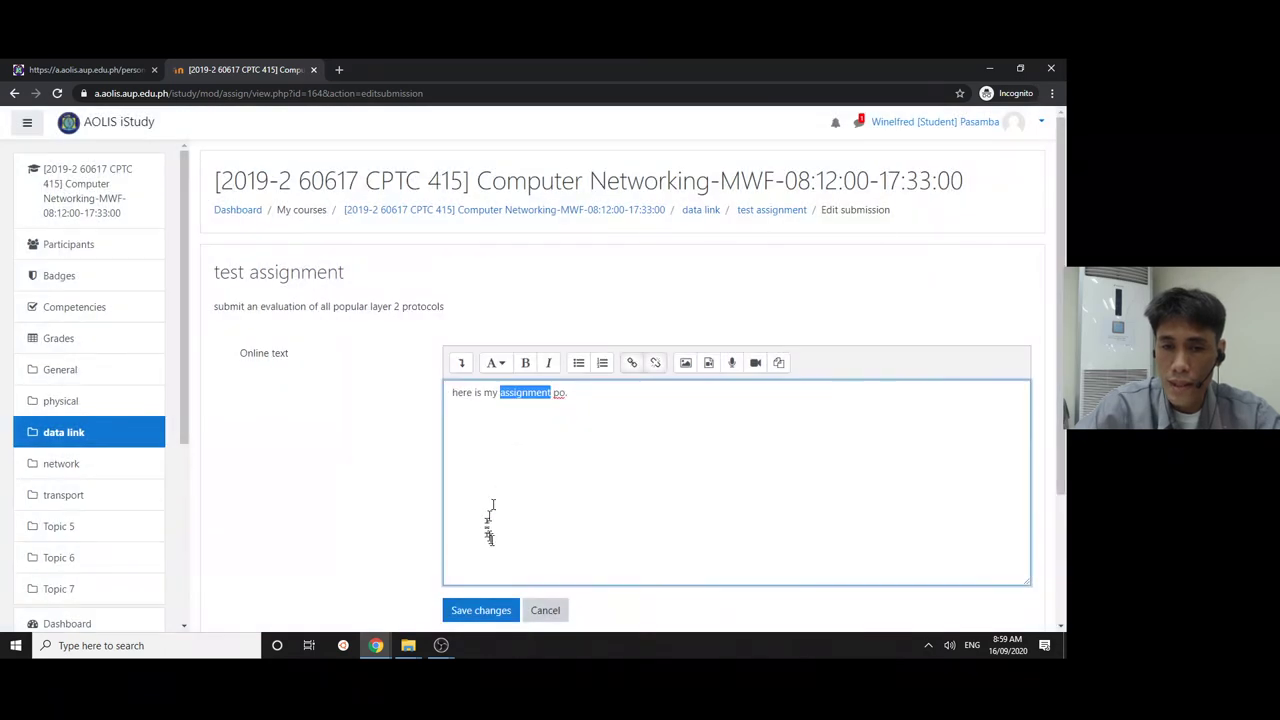
click(488, 609)
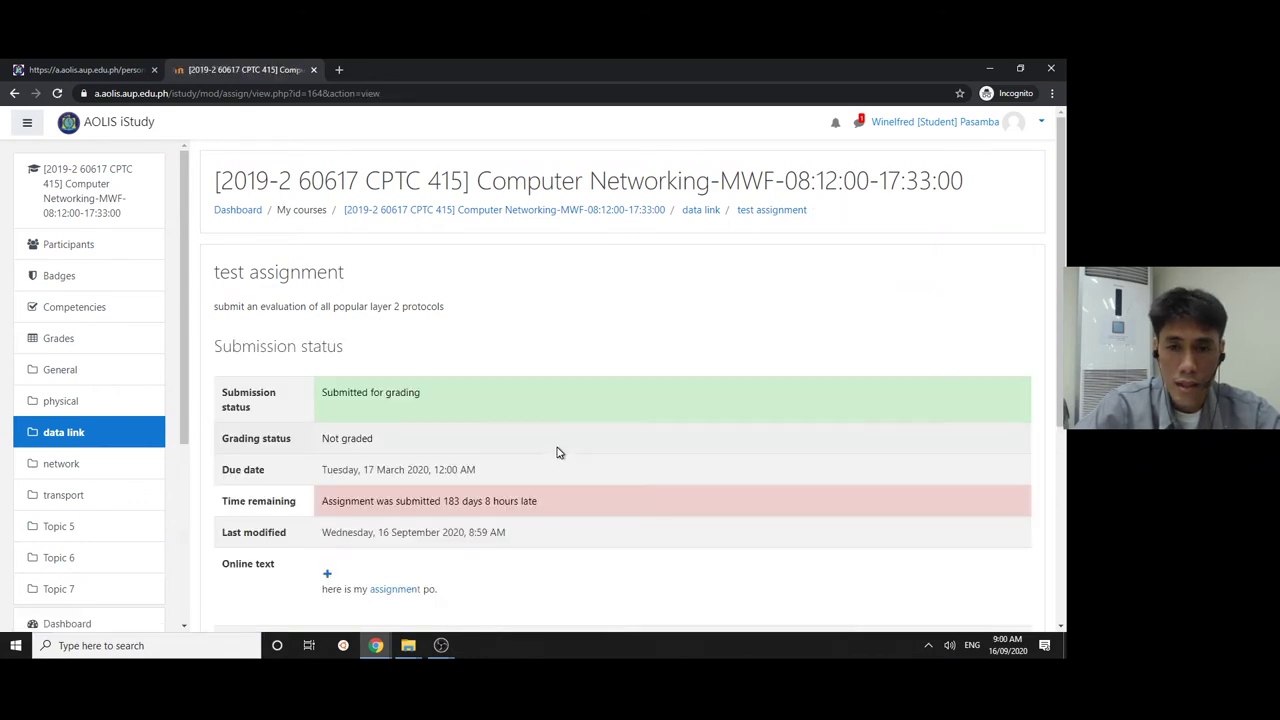
Open the "assignment" link in the submitted online text and look over the presentation's first slides
scroll(560, 450, down, 2)
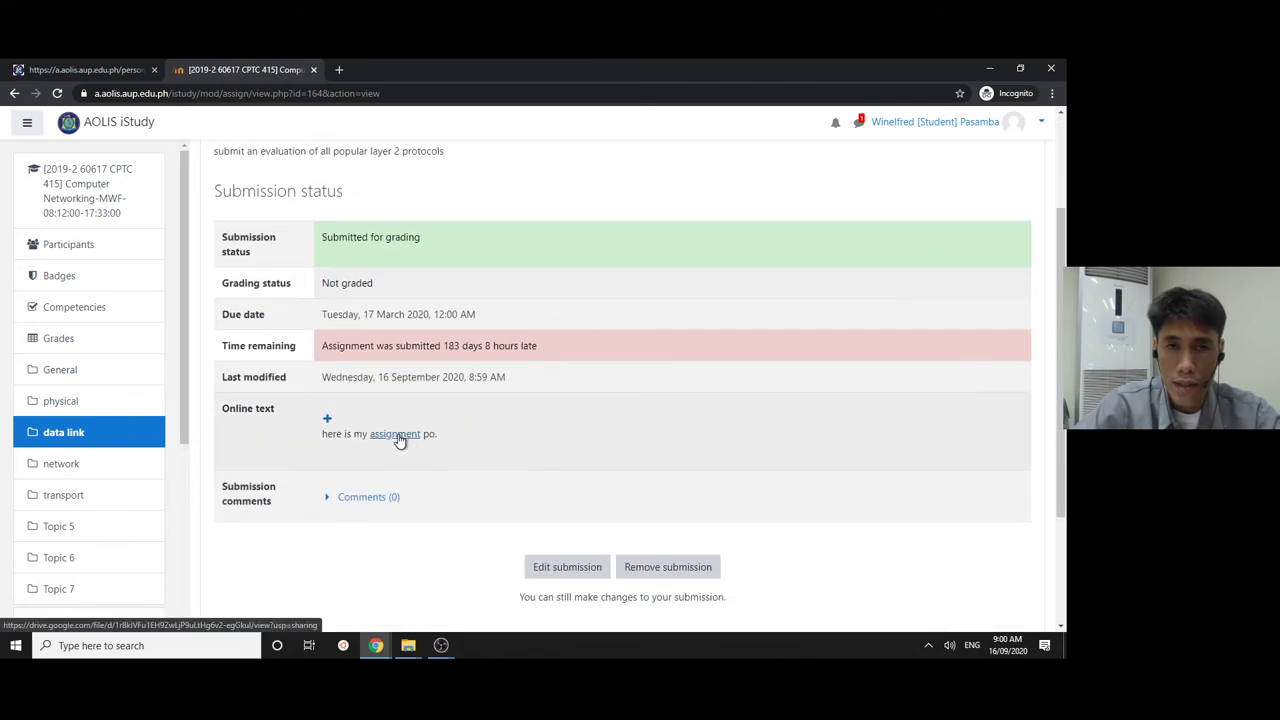
click(398, 435)
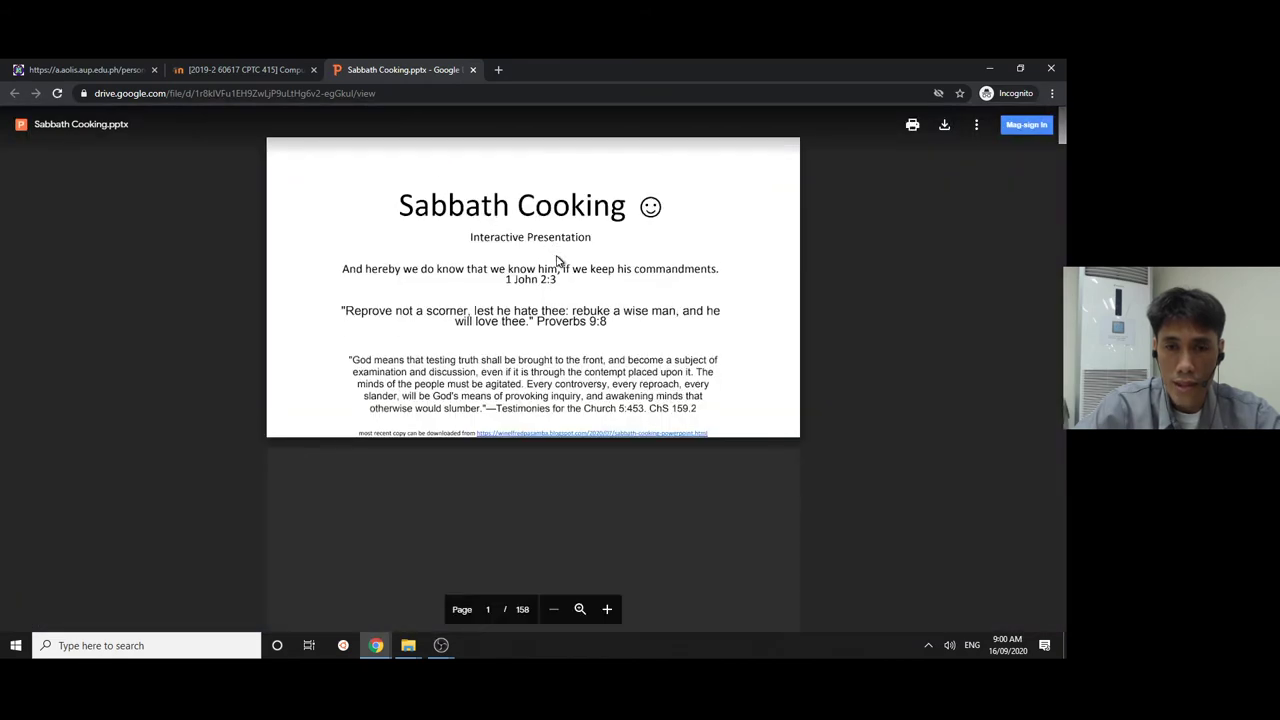
scroll(558, 260, down, 1)
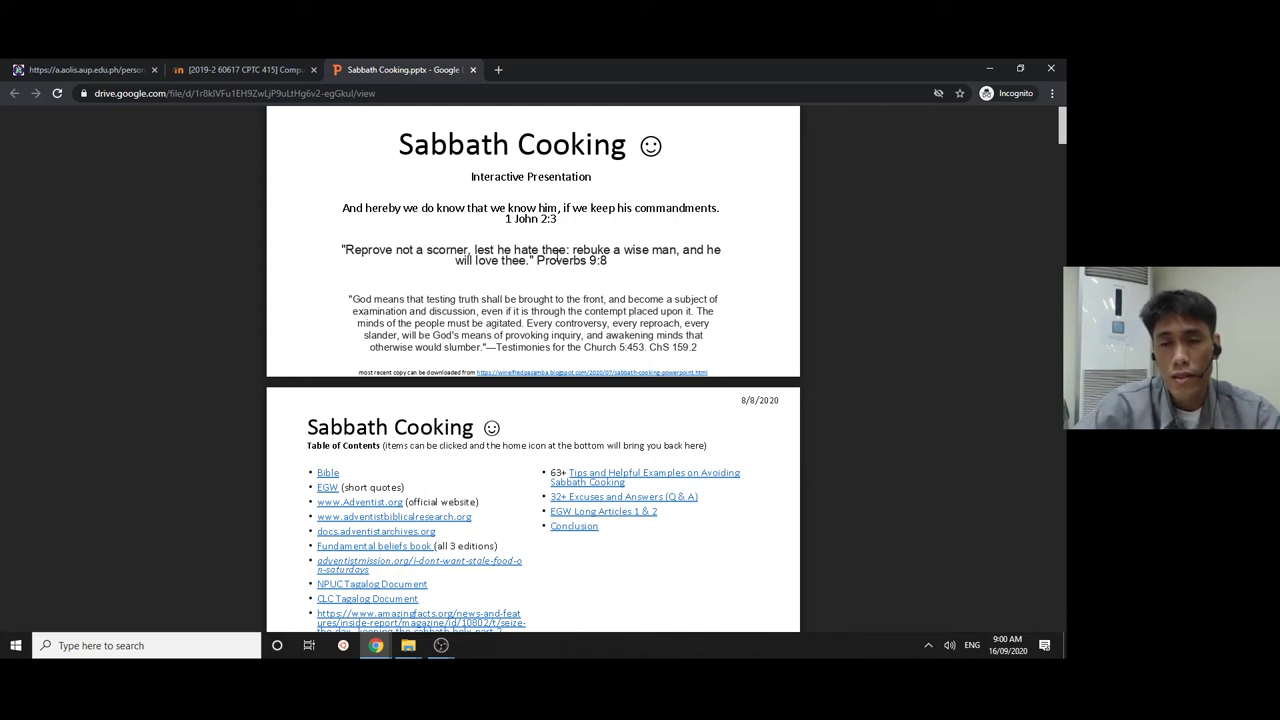
scroll(557, 256, up, 1)
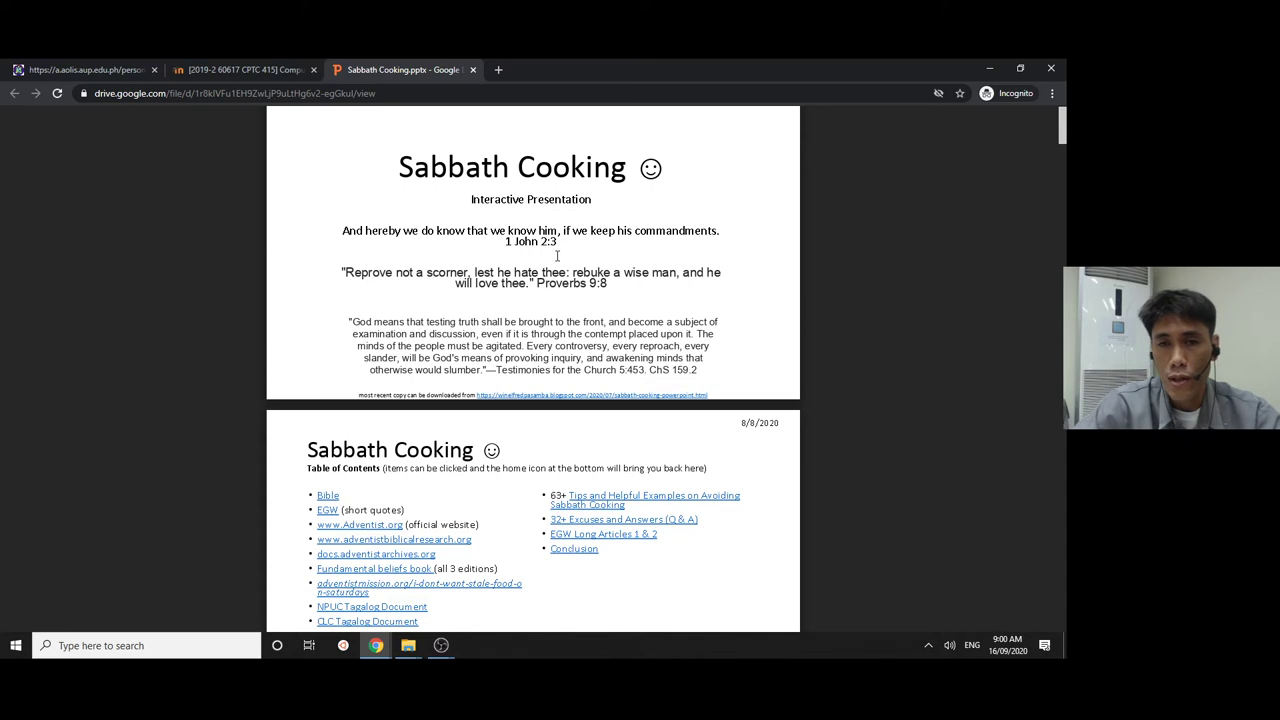
Look further through the presentation's opening slides and return to the student's submission status page
scroll(557, 256, down, 2)
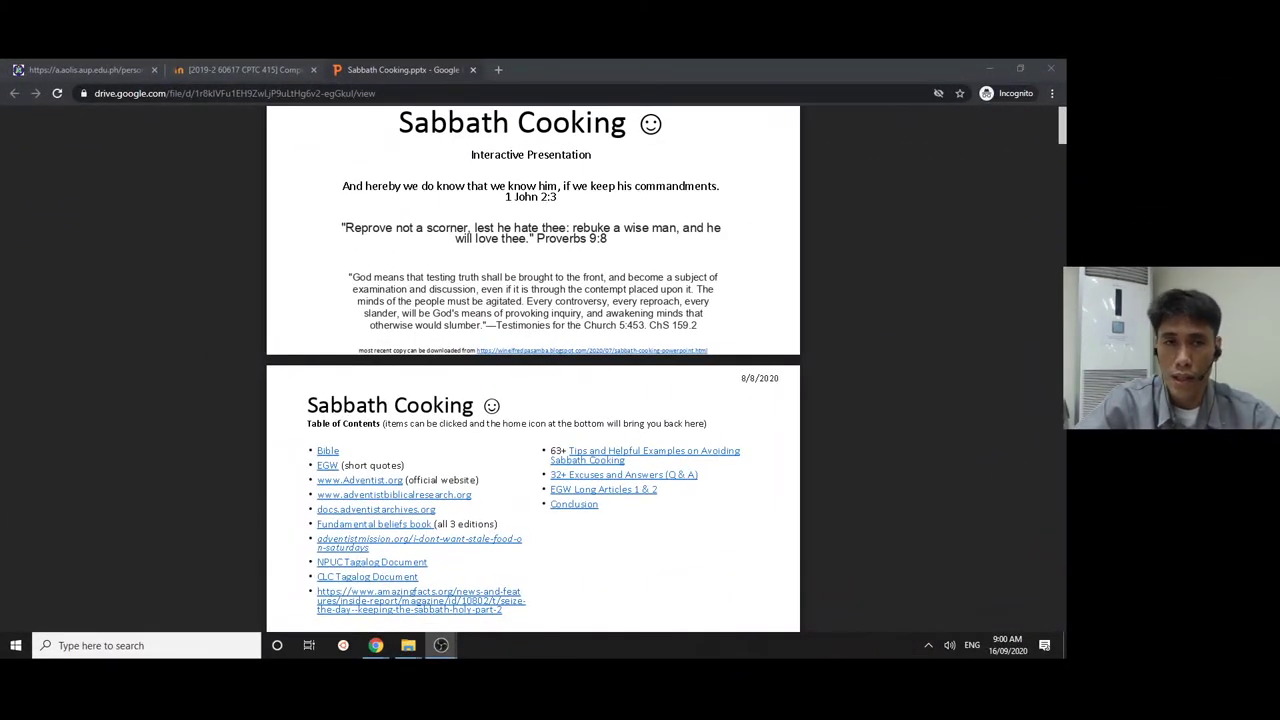
click(268, 74)
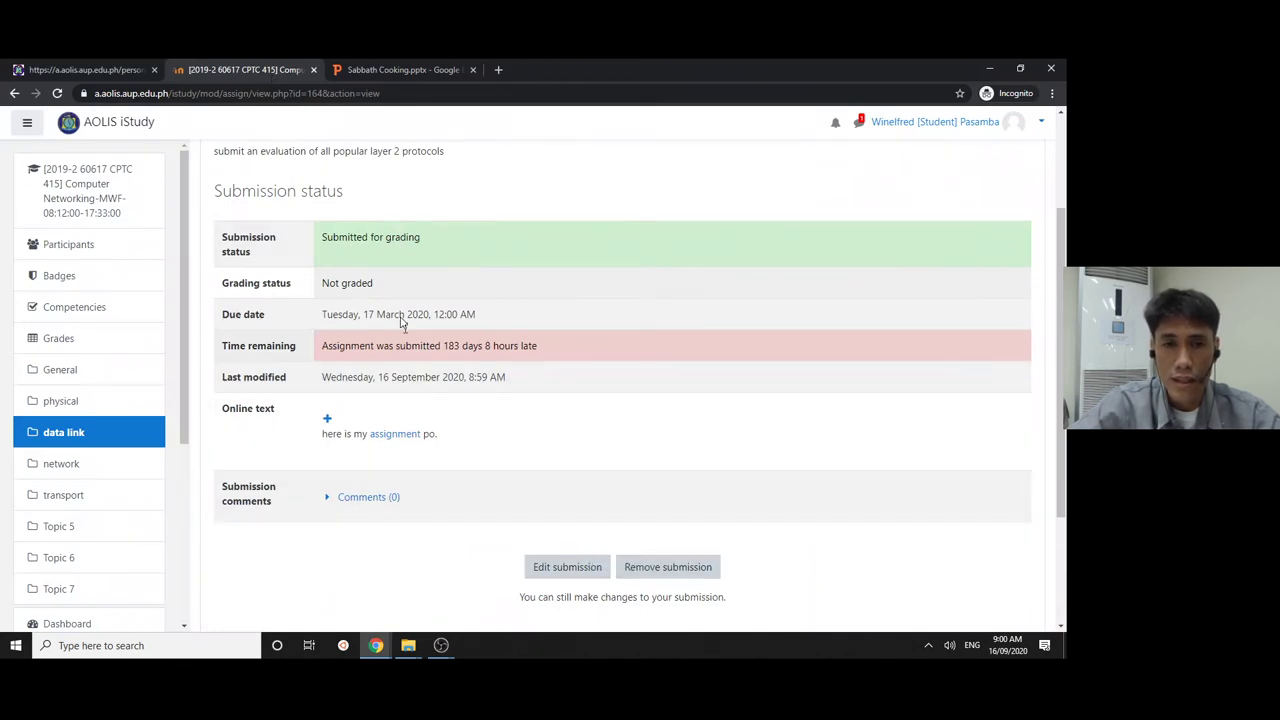
Switch to the teacher's browser window and leave the assignment's editing form for the Computer Networking course page, discarding unsaved changes
key(alt+Tab)
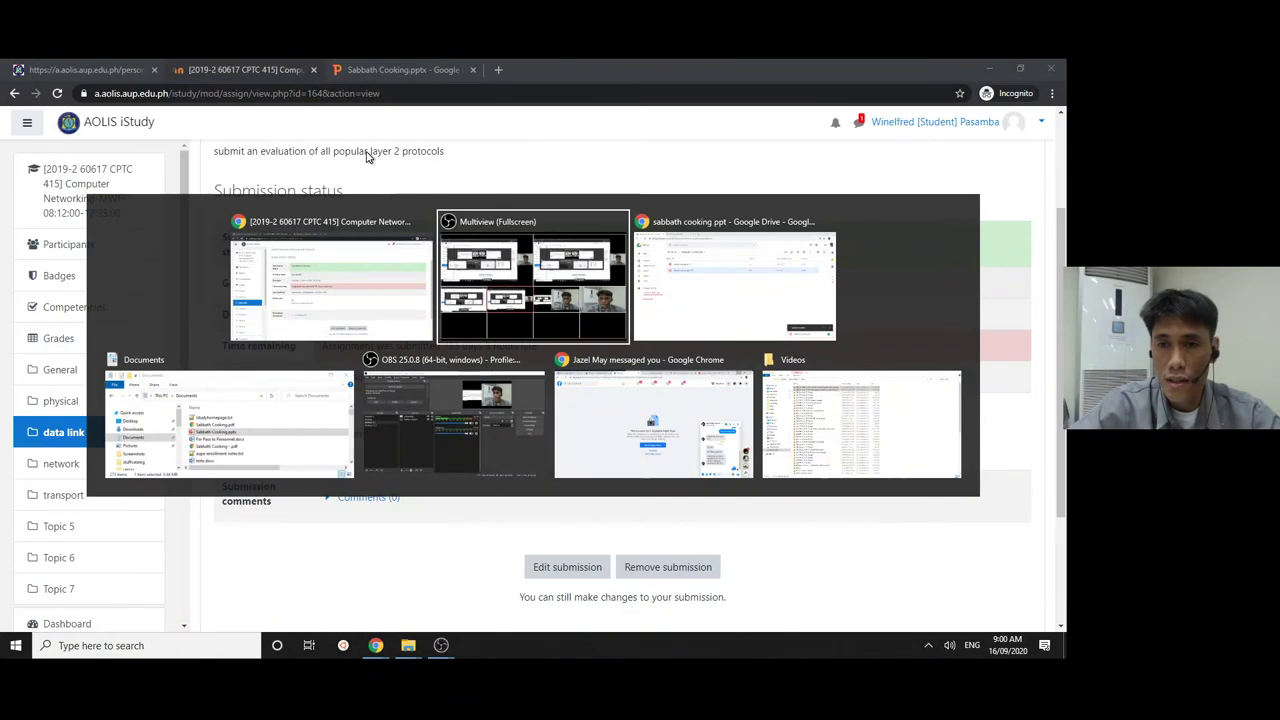
key(alt+Tab)
click(262, 72)
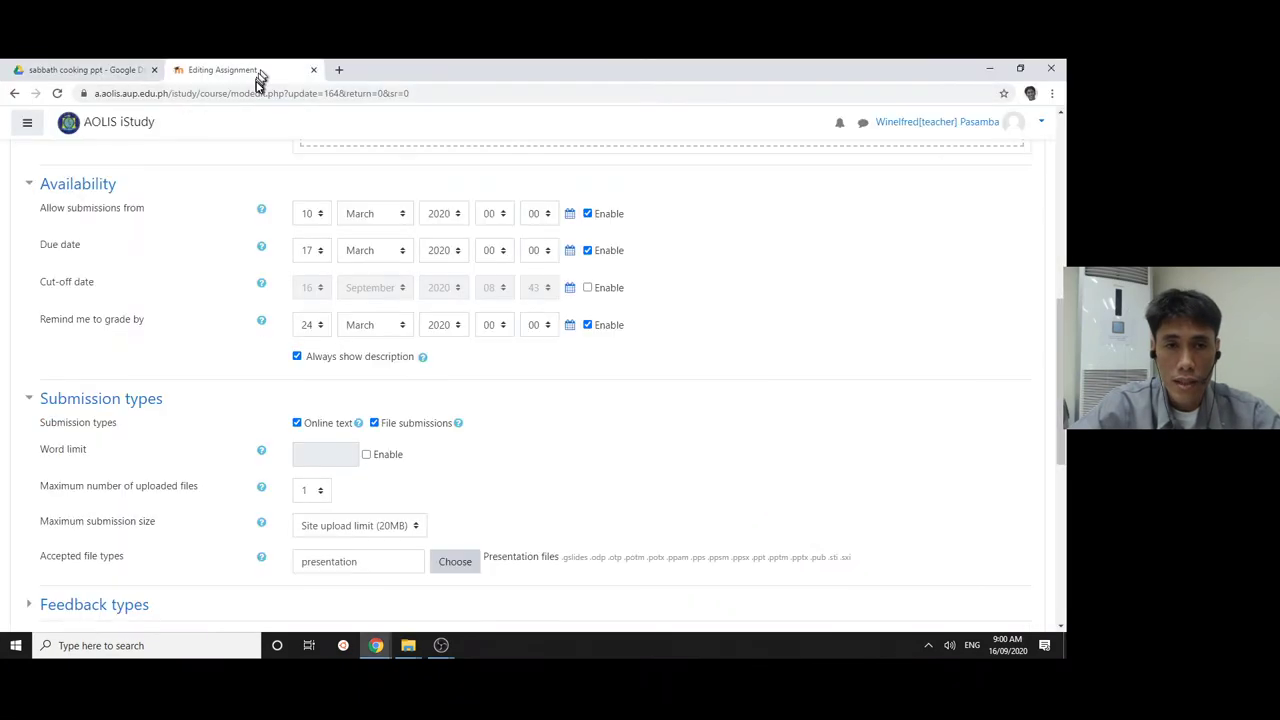
scroll(138, 190, up, 5)
scroll(138, 190, up, 2)
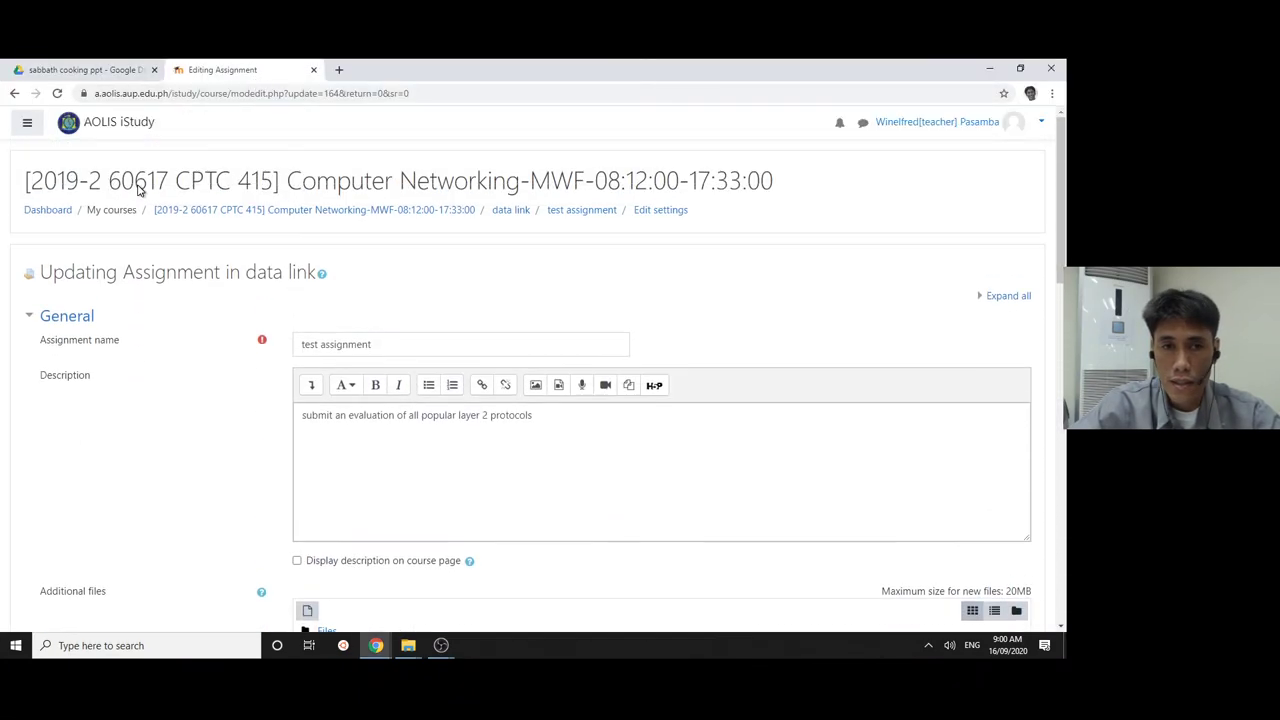
click(380, 211)
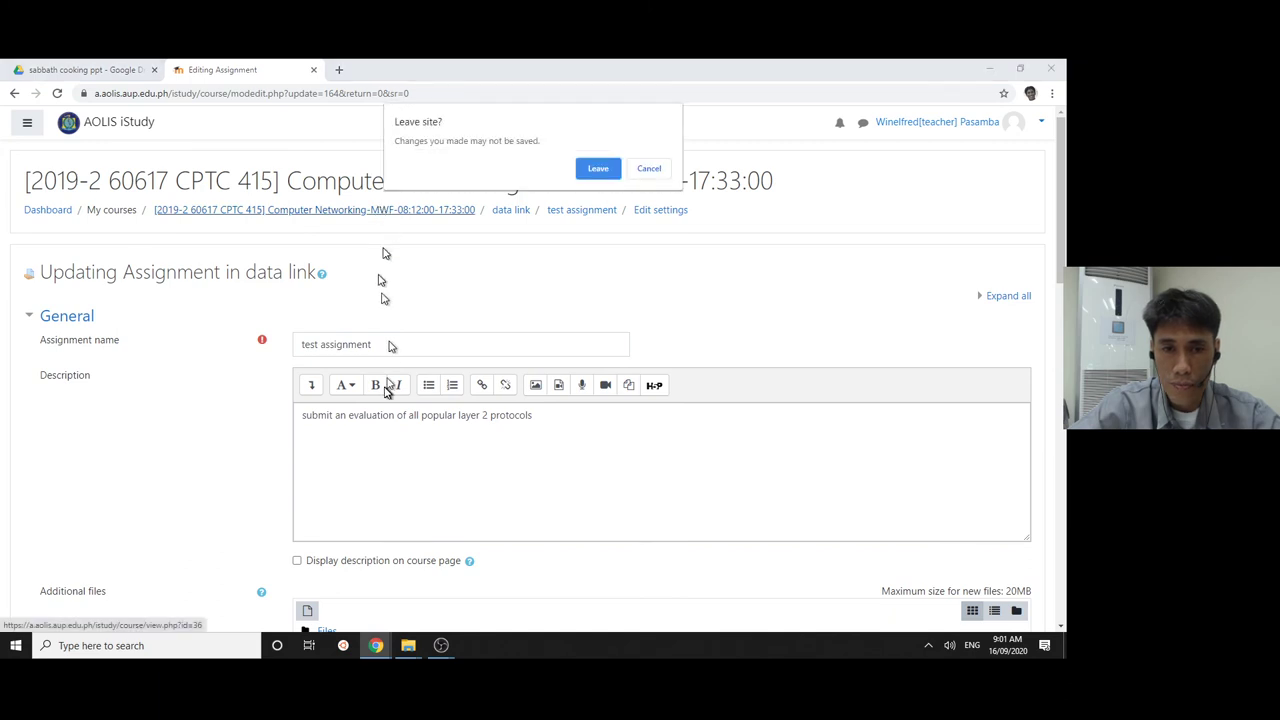
click(597, 168)
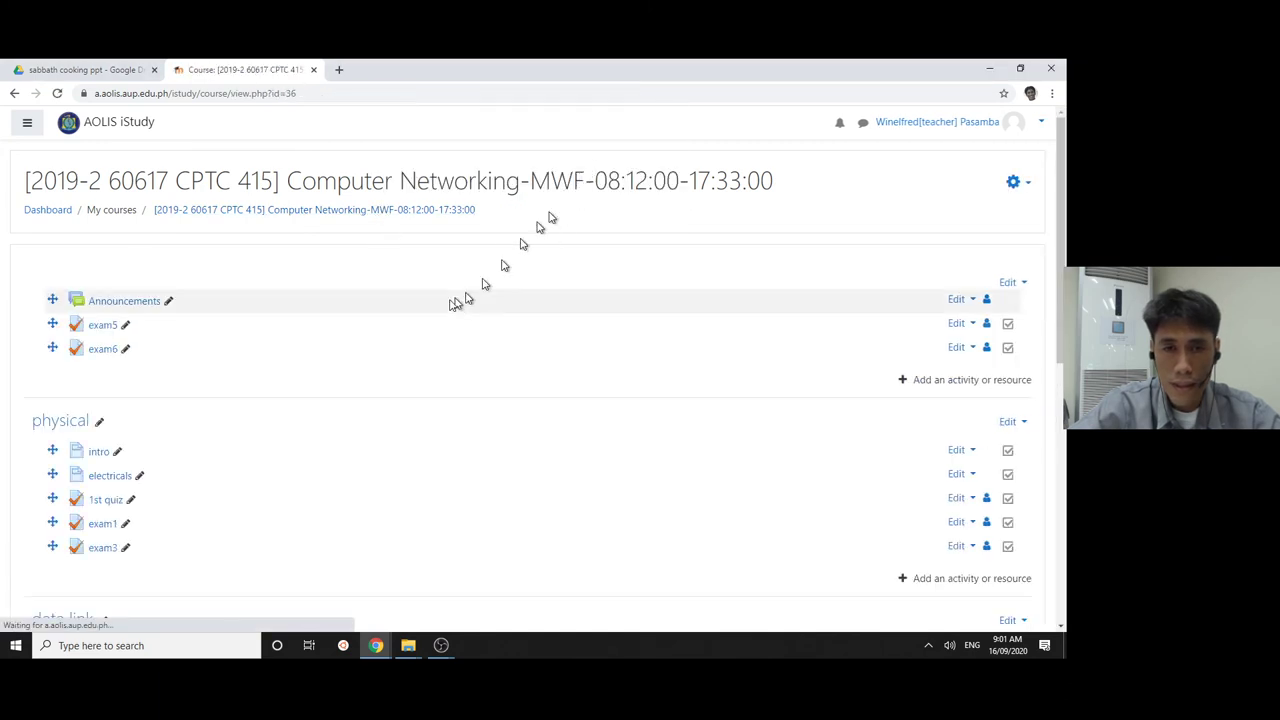
Open the test assignment in the data link section and view all its submissions
scroll(455, 303, down, 2)
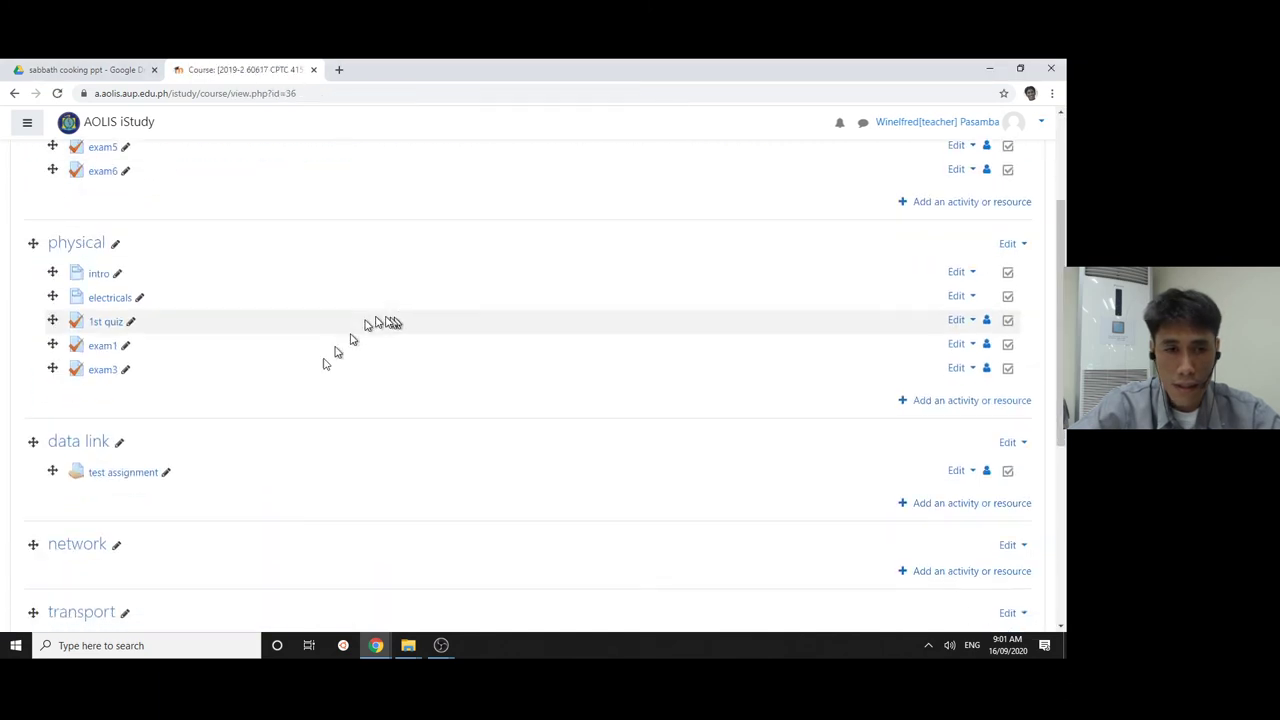
click(122, 473)
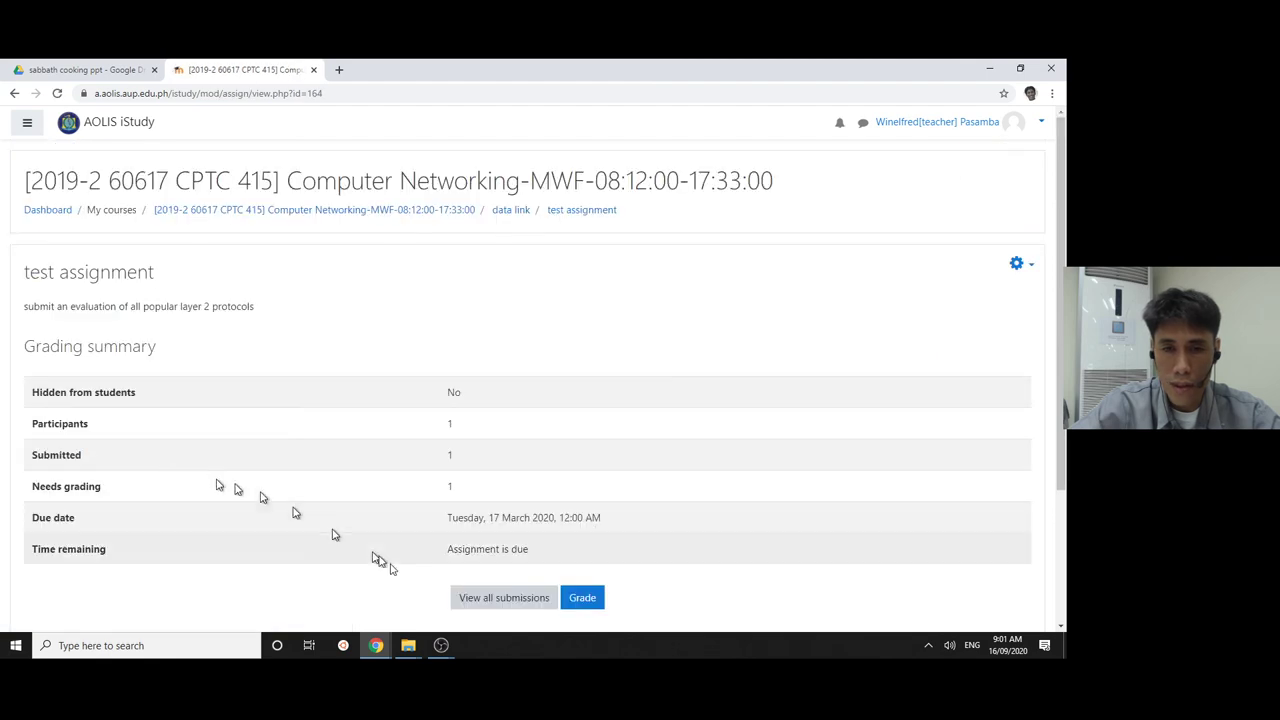
click(492, 598)
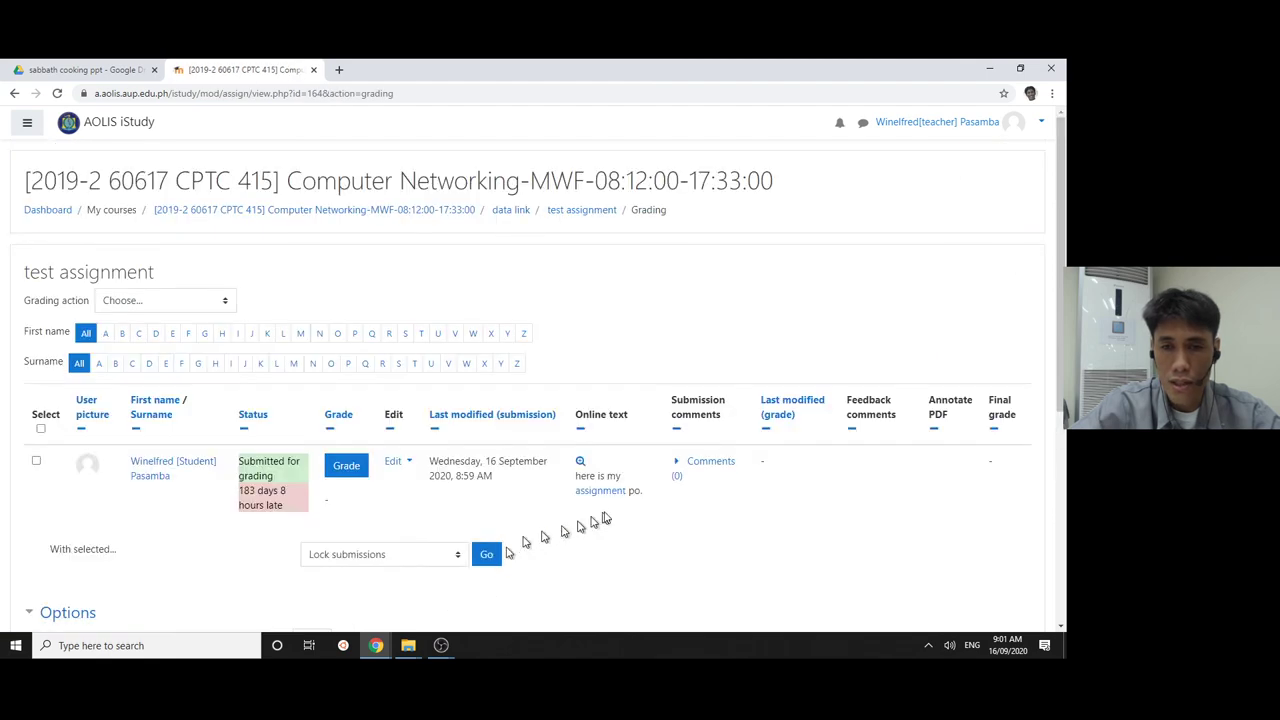